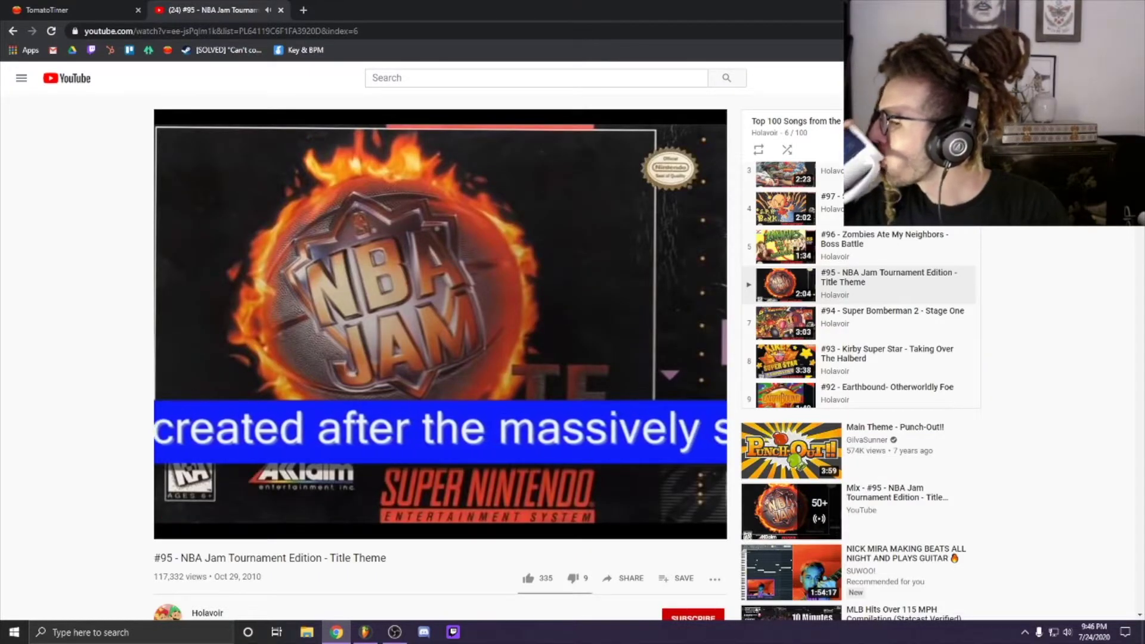
Pause the NBA Jam title theme and bring up the 30:00 TomatoTimer page.
{"action": "key", "text": "space"}
{"action": "left_click", "coordinate": [47, 10]}
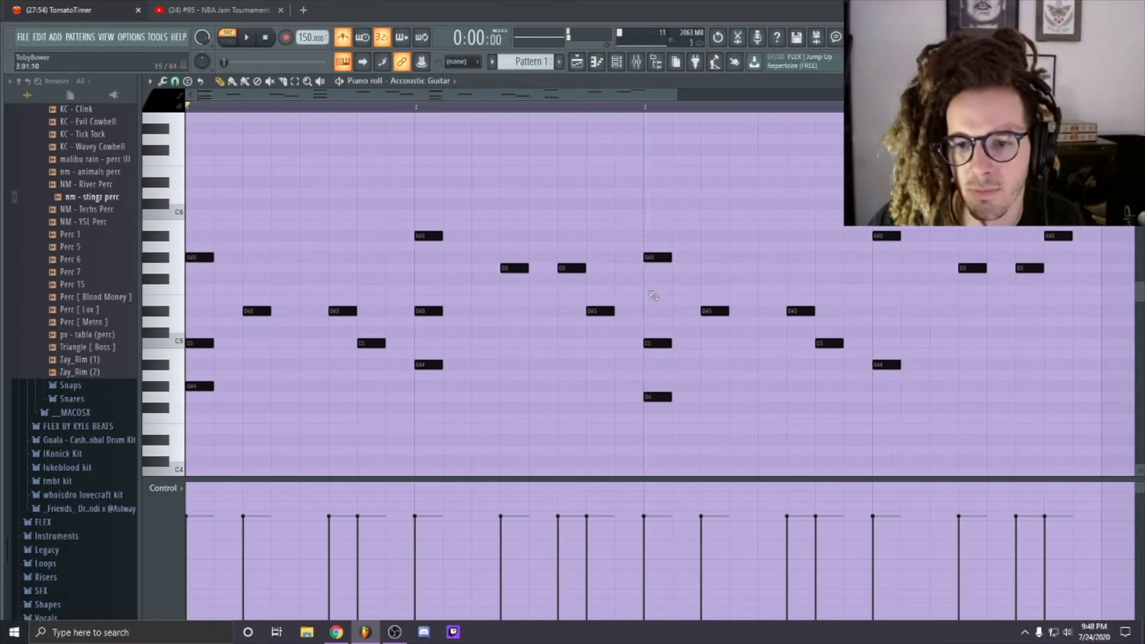
Lower one note of the Acoustic Guitar melody and play the melody back.
{"action": "left_click_drag", "start_coordinate": [656, 392], "coordinate": [657, 418]}
{"action": "key", "text": "space"}
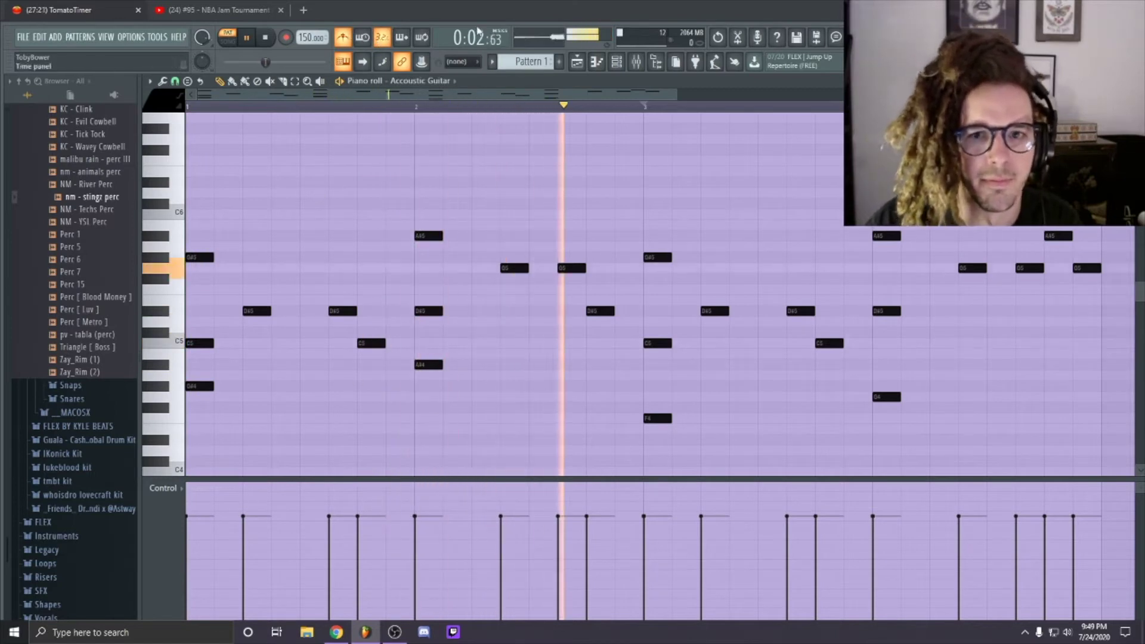
{"action": "scroll", "coordinate": [335, 223], "scroll_direction": "up", "scroll_amount": 2}
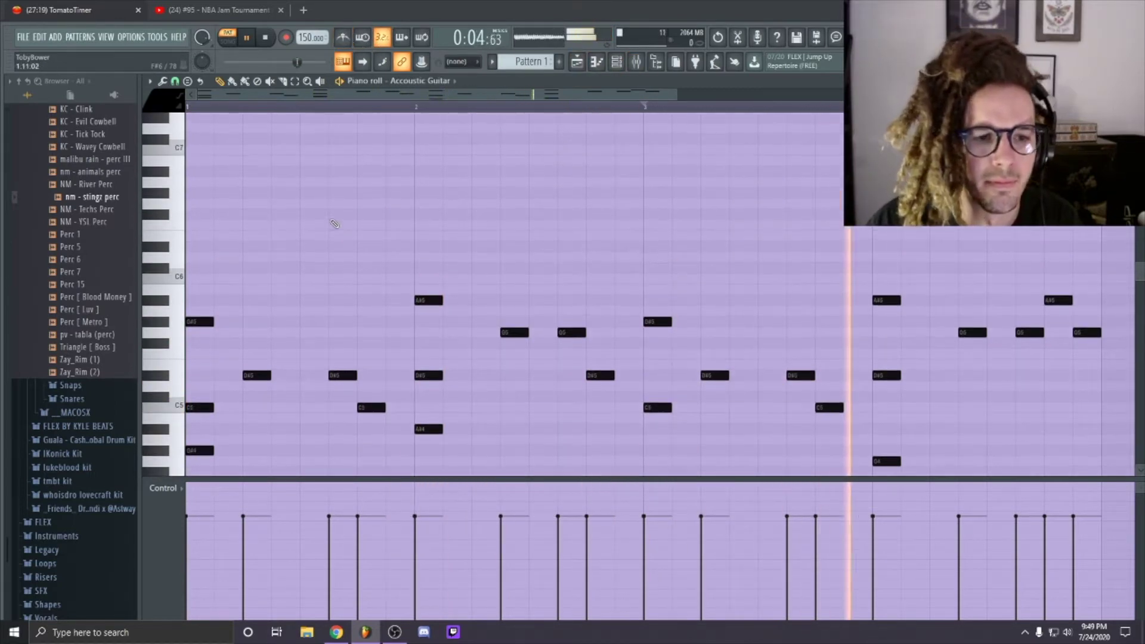
{"action": "scroll", "coordinate": [242, 221], "scroll_direction": "up", "scroll_amount": 3}
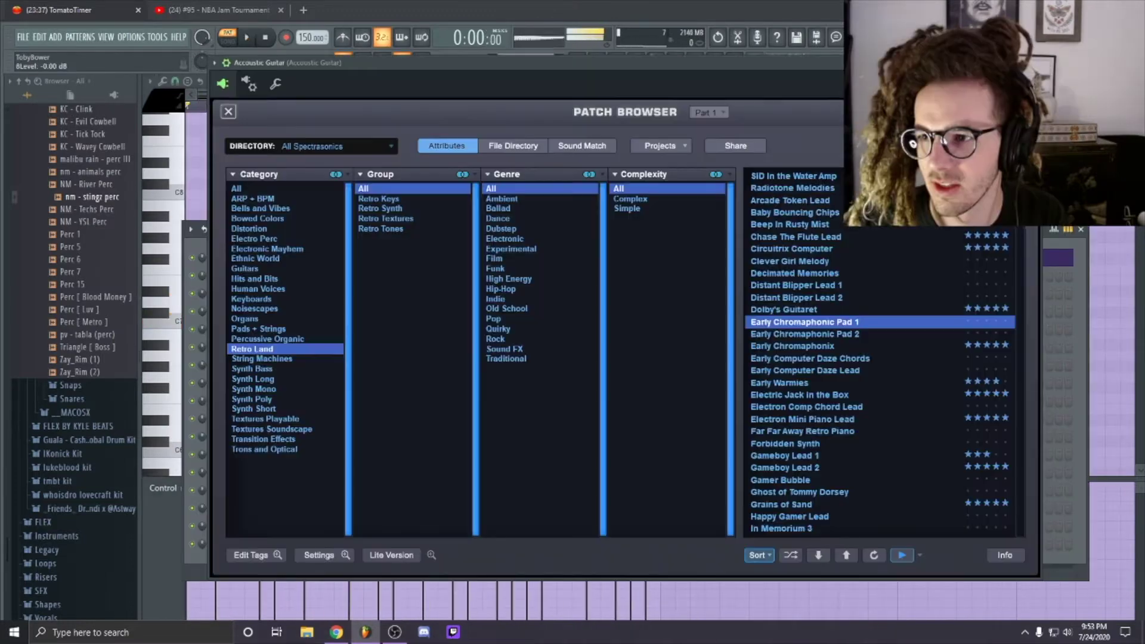
{"action": "key", "text": "space"}
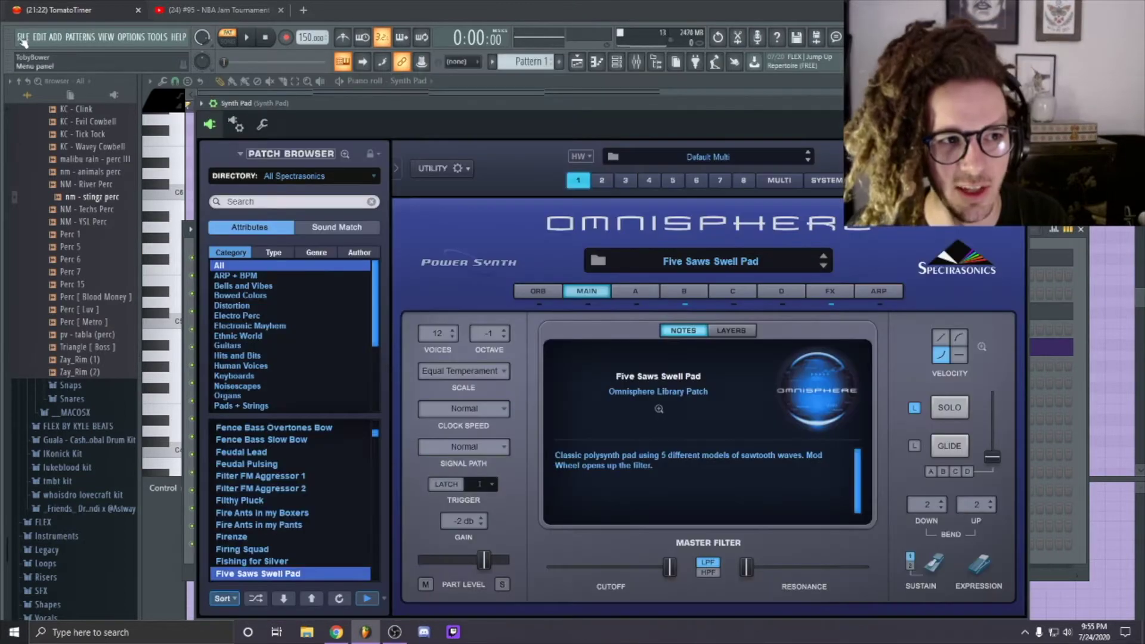
Audition the Synth Pad's Syncrobellz Warm patch and inspect its Omnisphere effects rack.
{"action": "left_click_drag", "start_coordinate": [505, 108], "coordinate": [520, 79]}
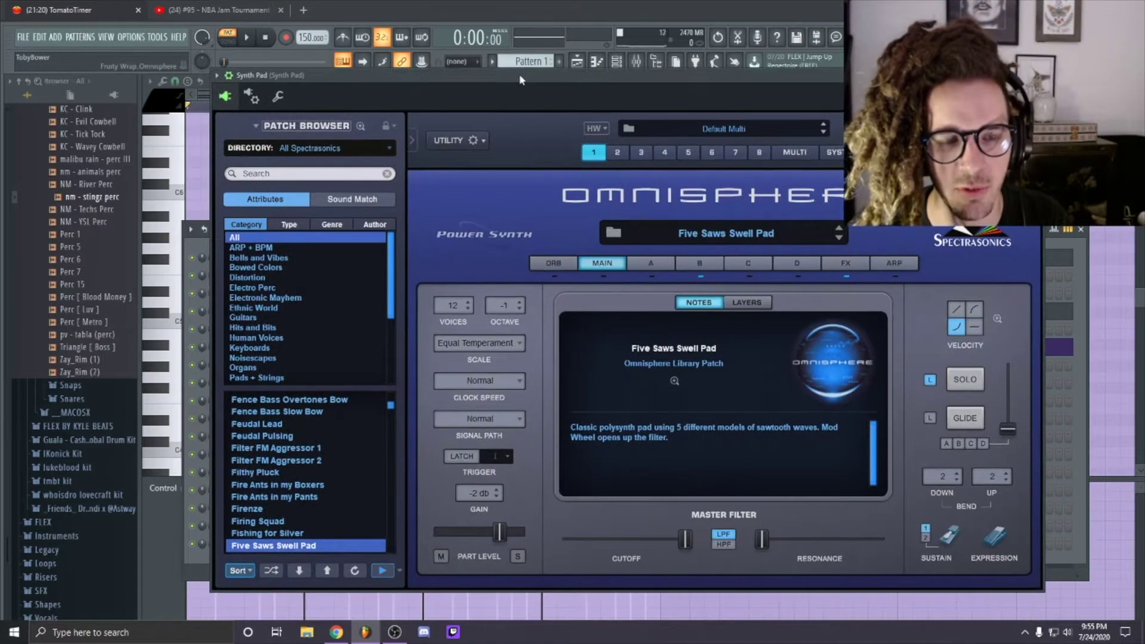
{"action": "key", "text": "space"}
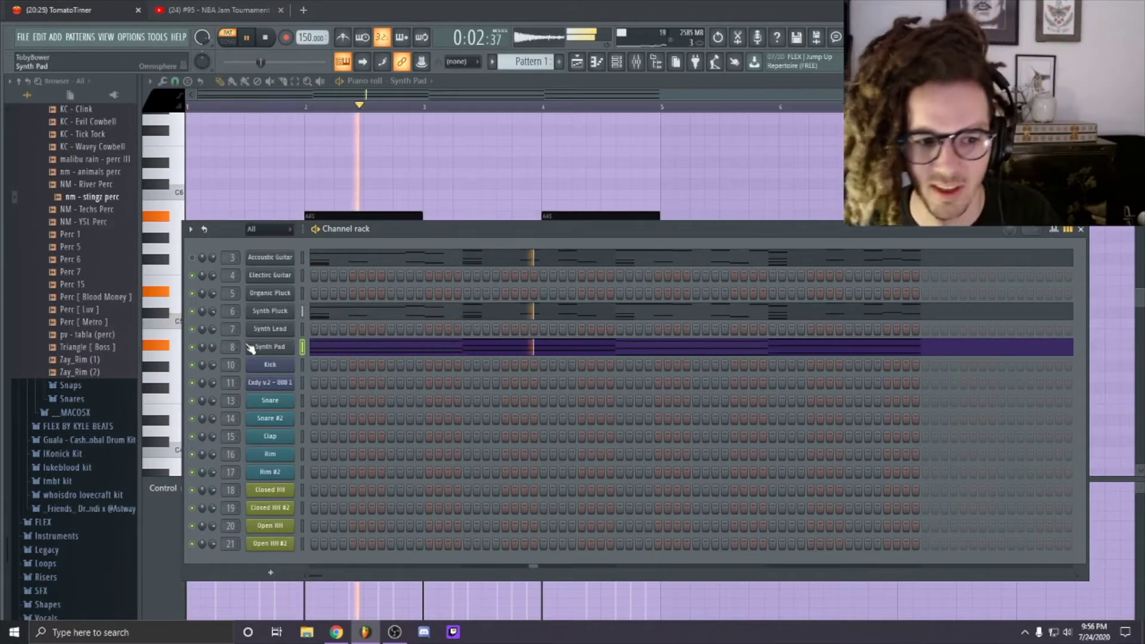
{"action": "left_click", "coordinate": [636, 62]}
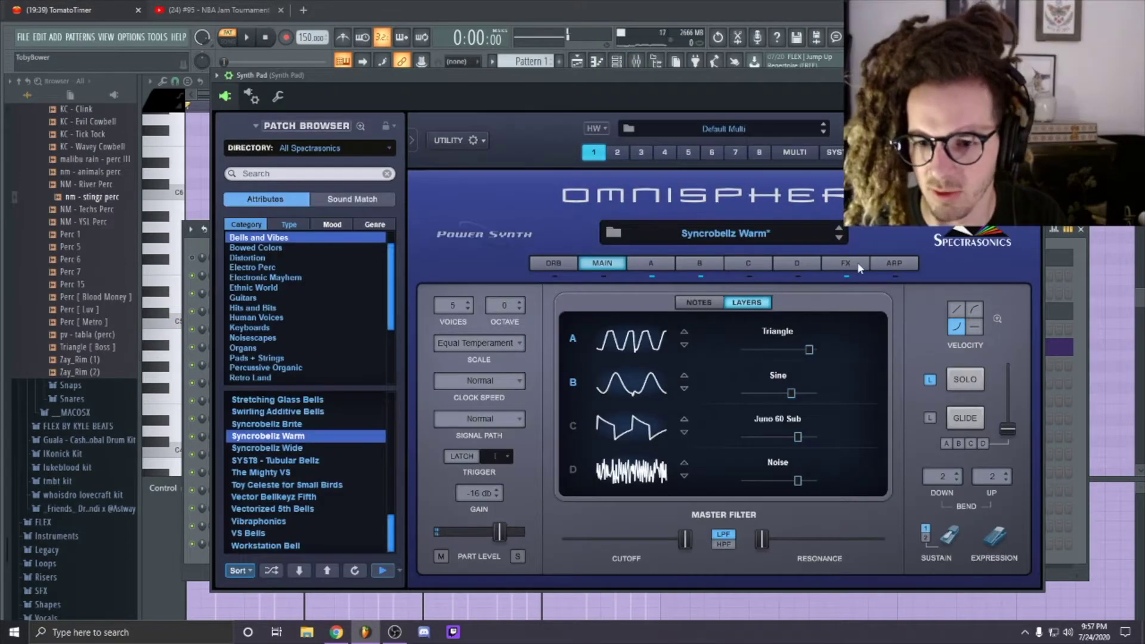
{"action": "left_click", "coordinate": [857, 262]}
{"action": "left_click", "coordinate": [619, 266]}
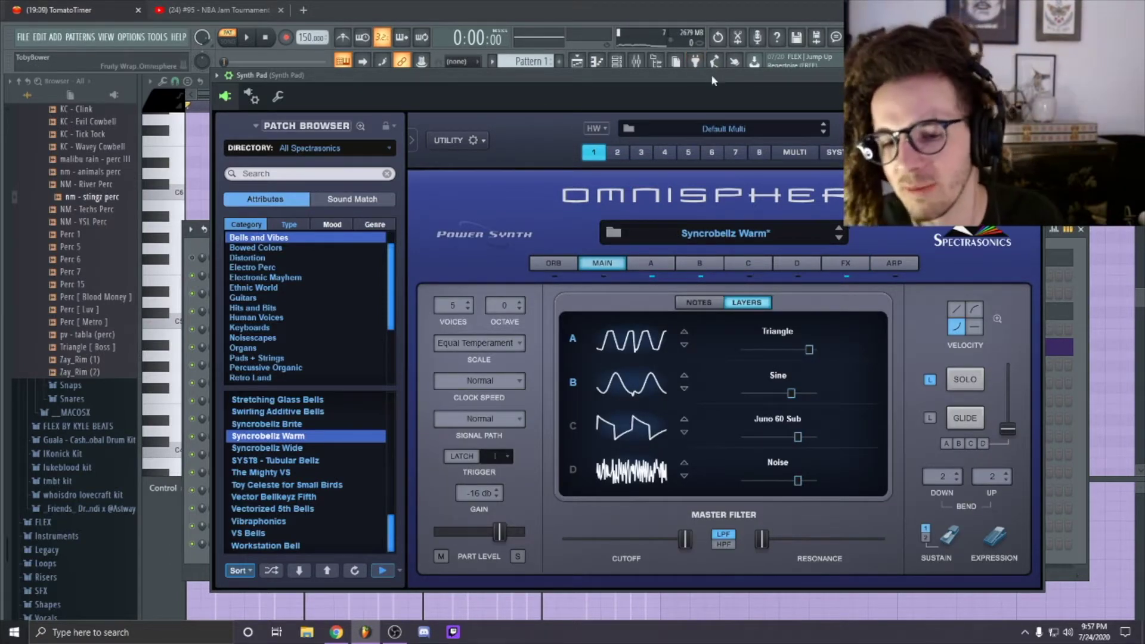
{"action": "left_click_drag", "start_coordinate": [722, 73], "coordinate": [715, 82]}
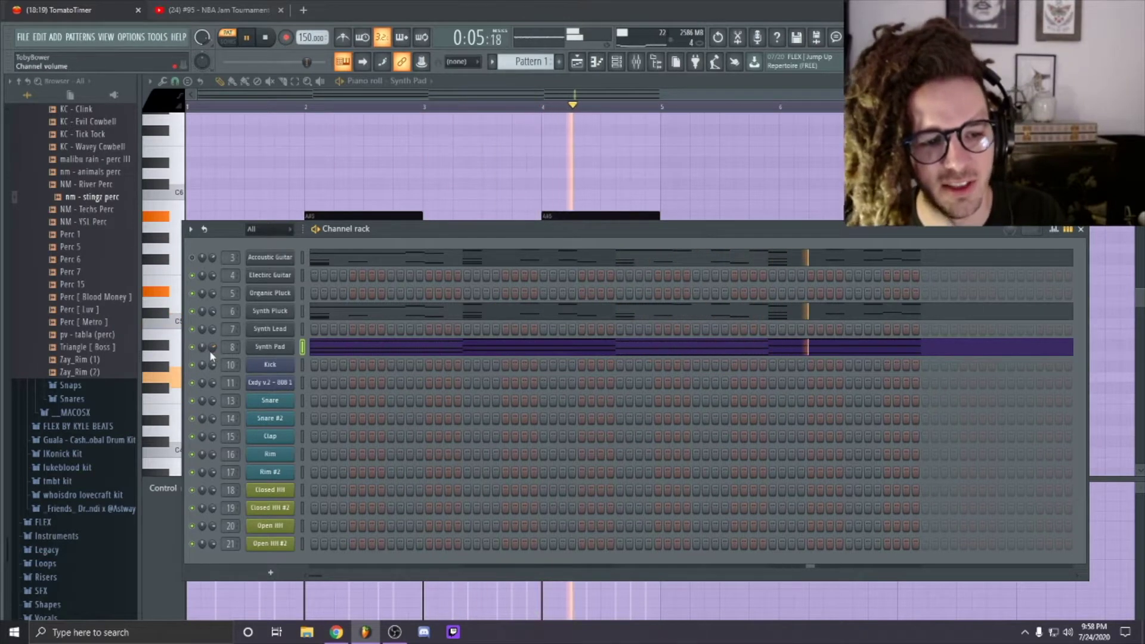
Restart playback at 162 BPM, preview the Perc 6 sample and collapse the Percs folder.
{"action": "key", "text": "space"}
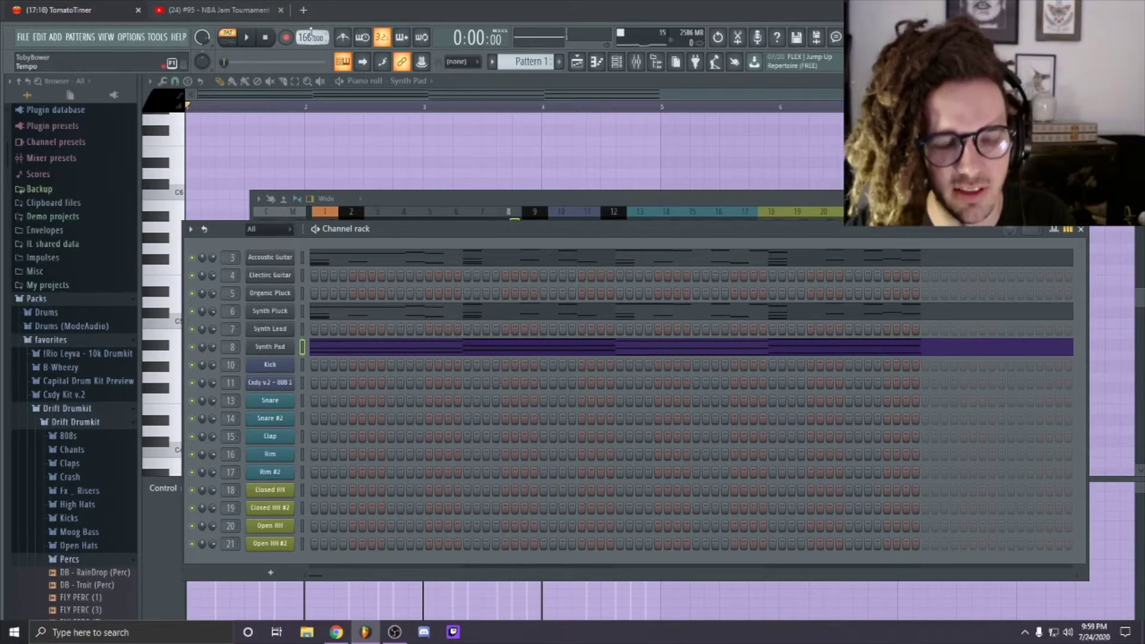
{"action": "scroll", "coordinate": [310, 37], "scroll_direction": "down", "scroll_amount": 4}
{"action": "key", "text": "space"}
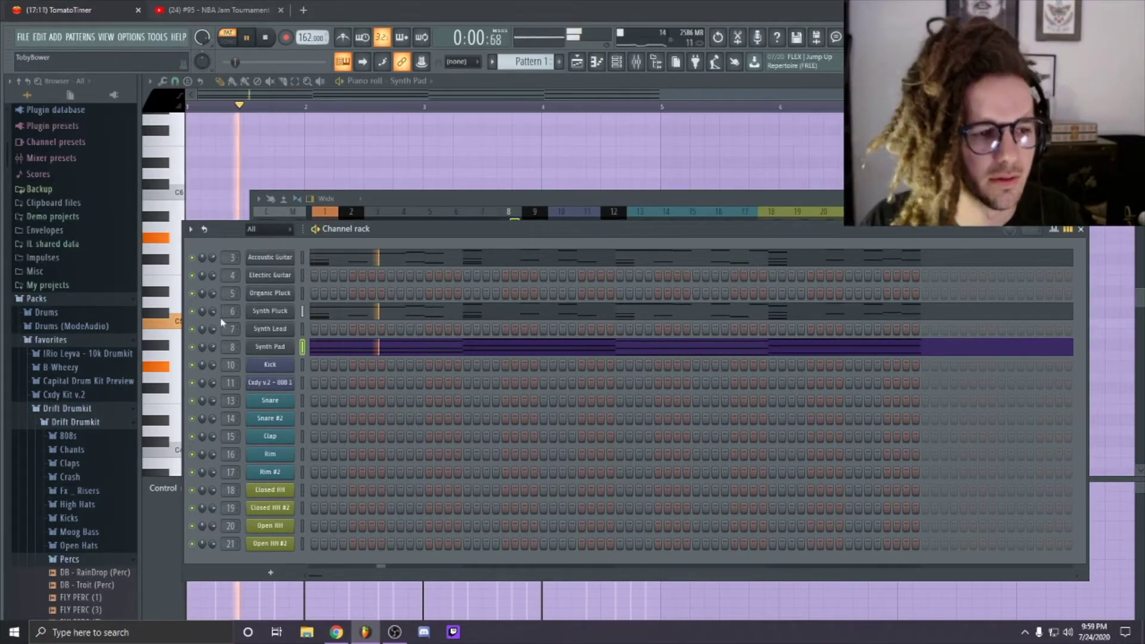
{"action": "scroll", "coordinate": [119, 418], "scroll_direction": "down", "scroll_amount": 10}
{"action": "left_click", "coordinate": [89, 411]}
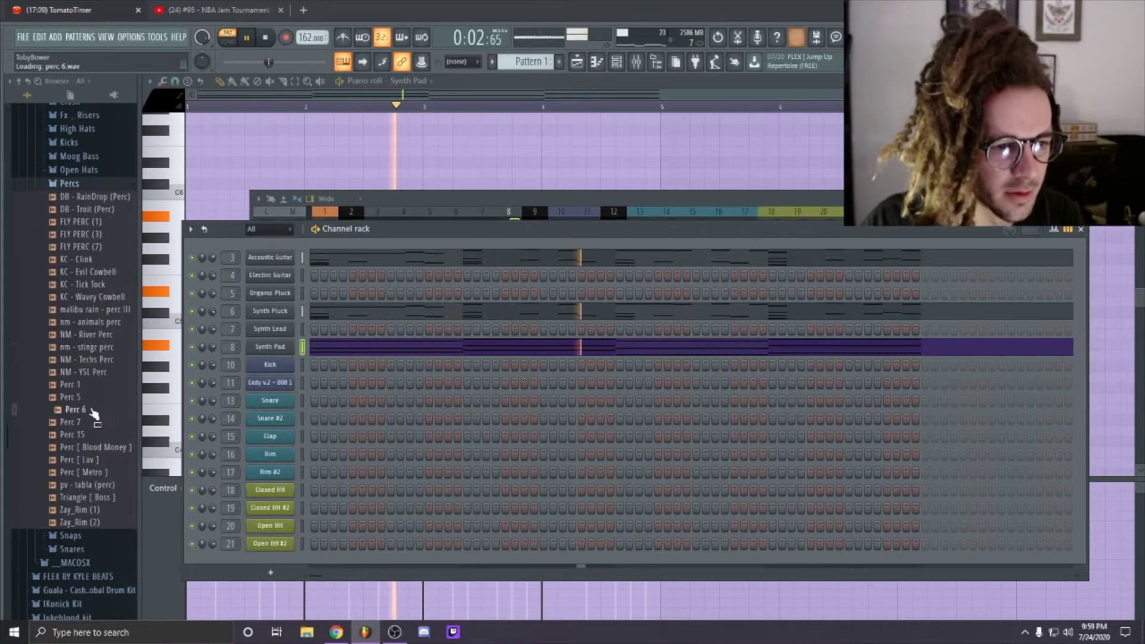
{"action": "scroll", "coordinate": [81, 352], "scroll_direction": "down", "scroll_amount": 4}
{"action": "scroll", "coordinate": [81, 382], "scroll_direction": "up", "scroll_amount": 10}
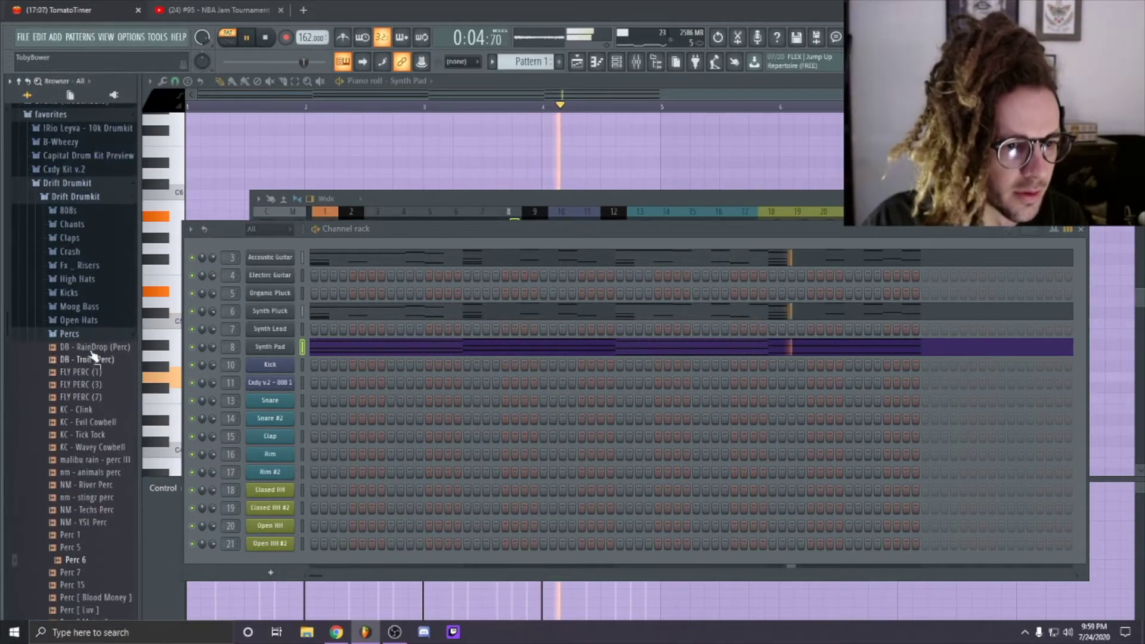
{"action": "left_click", "coordinate": [95, 333]}
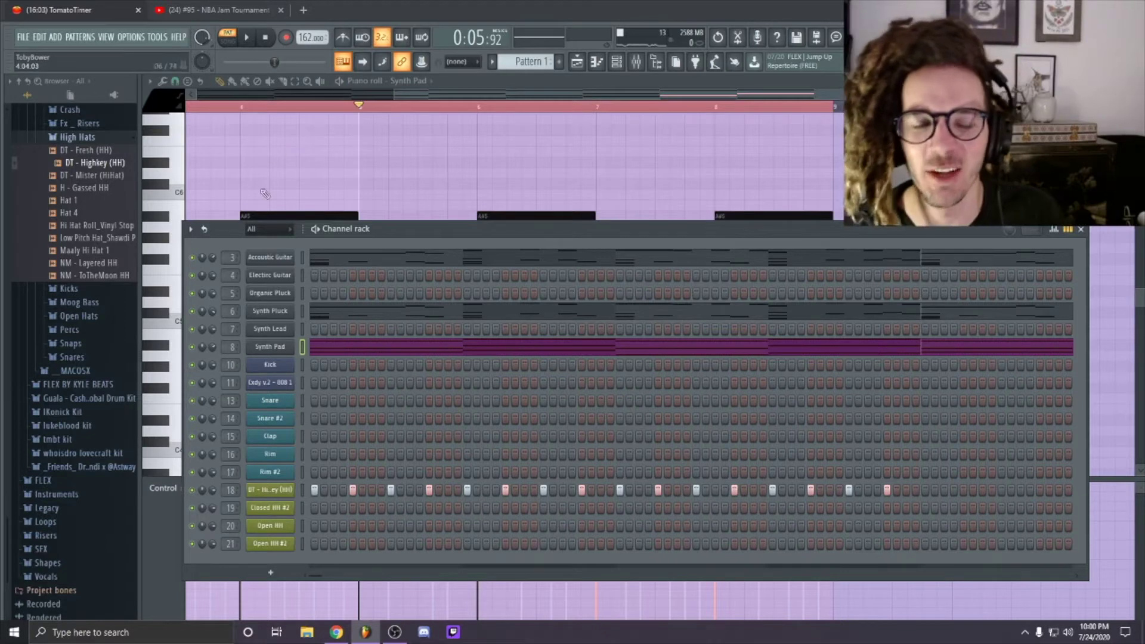
Shift the Channel rack window into position, up and to the left.
{"action": "left_click_drag", "start_coordinate": [537, 231], "coordinate": [560, 189]}
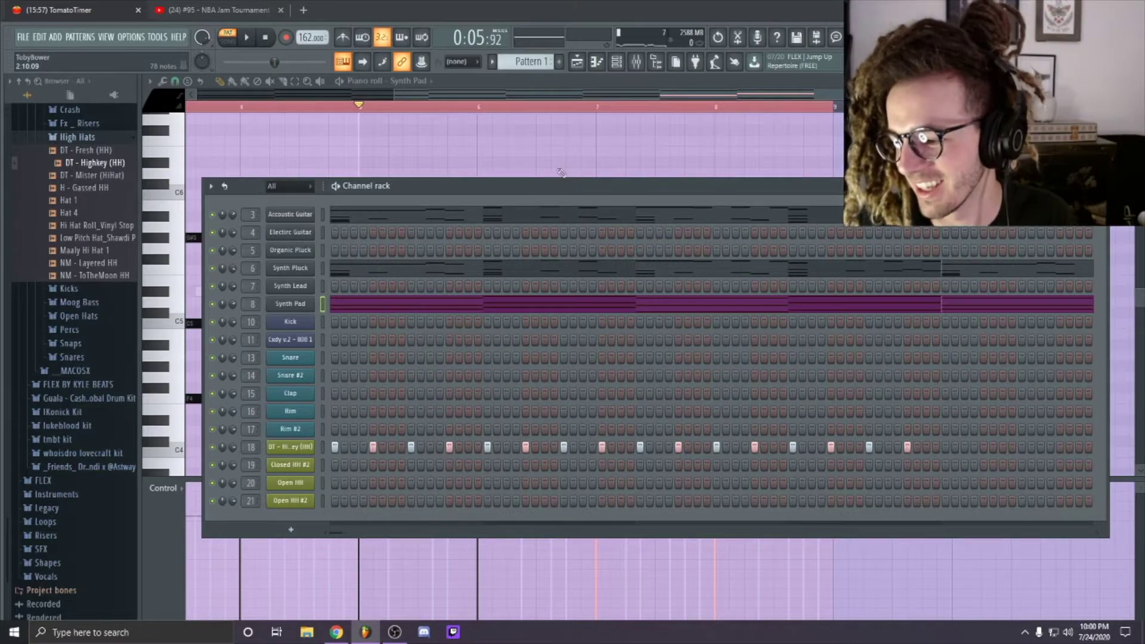
{"action": "mouse_move", "coordinate": [621, 188]}
{"action": "left_mouse_down"}
{"action": "mouse_move", "coordinate": [655, 171]}
{"action": "mouse_move", "coordinate": [611, 195]}
{"action": "mouse_move", "coordinate": [630, 197]}
{"action": "left_mouse_up"}
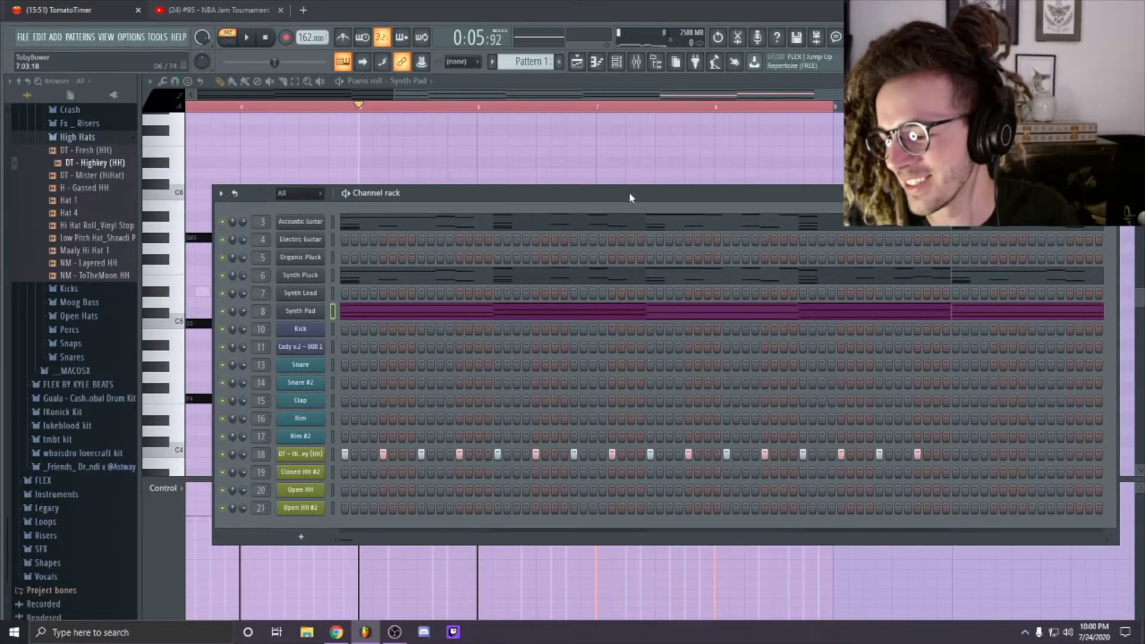
{"action": "left_click_drag", "start_coordinate": [750, 185], "coordinate": [733, 182]}
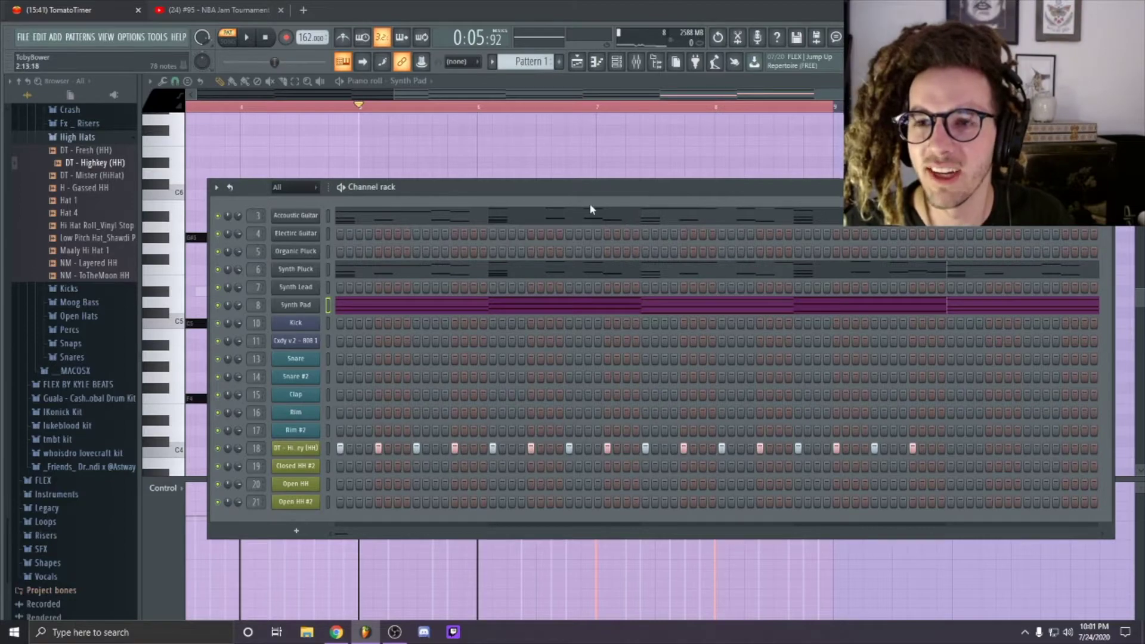
{"action": "left_click_drag", "start_coordinate": [544, 198], "coordinate": [529, 201]}
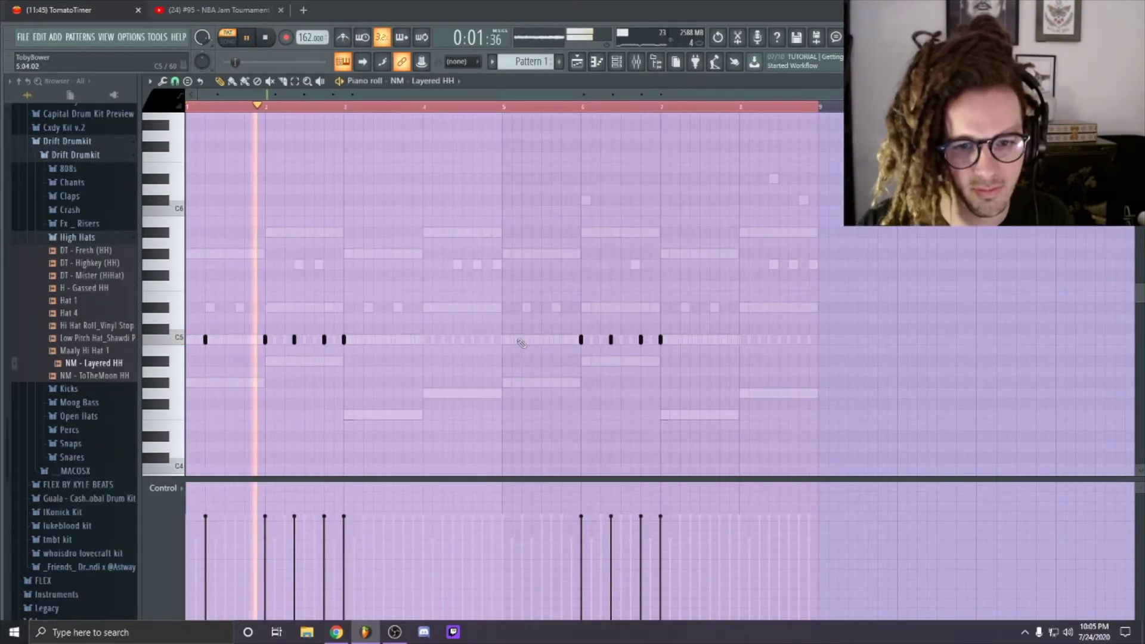
Add a C5 hi-hat note and two Perc [ Luv ] hits, one at 70% velocity.
{"action": "left_click", "coordinate": [522, 341]}
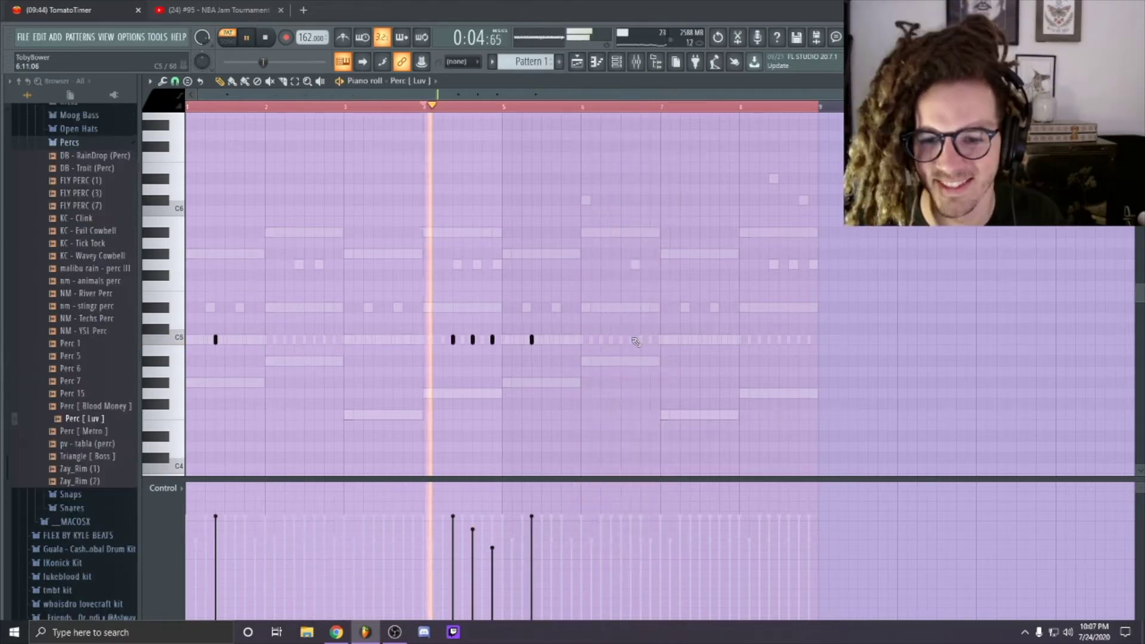
{"action": "left_click", "coordinate": [631, 339]}
{"action": "left_click", "coordinate": [641, 339]}
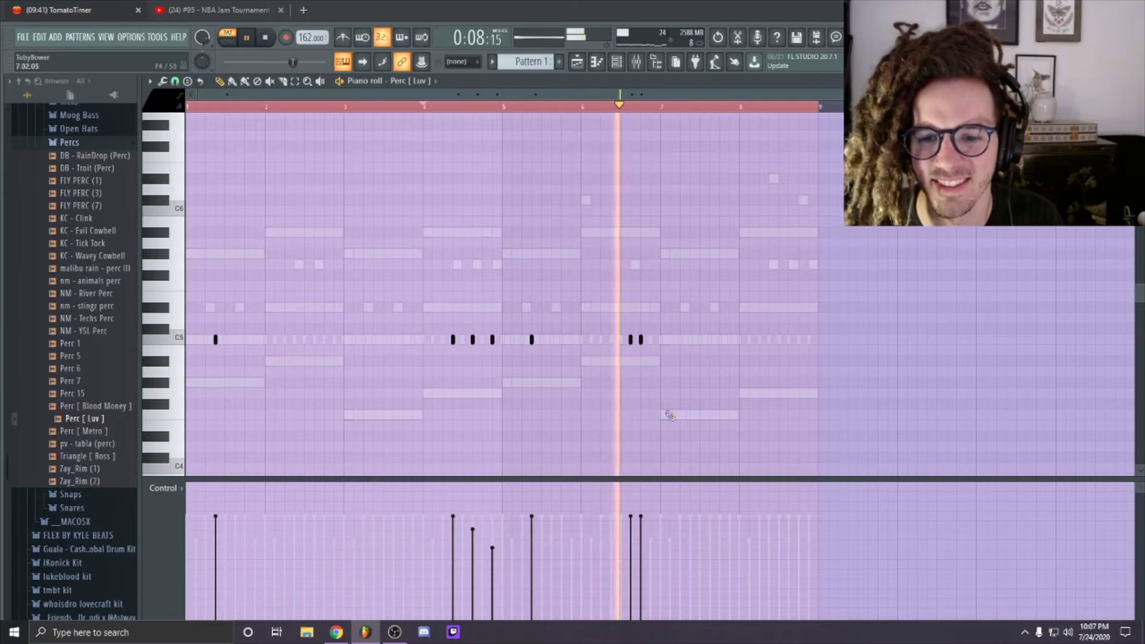
{"action": "left_click", "coordinate": [631, 529]}
{"action": "key", "text": "space"}
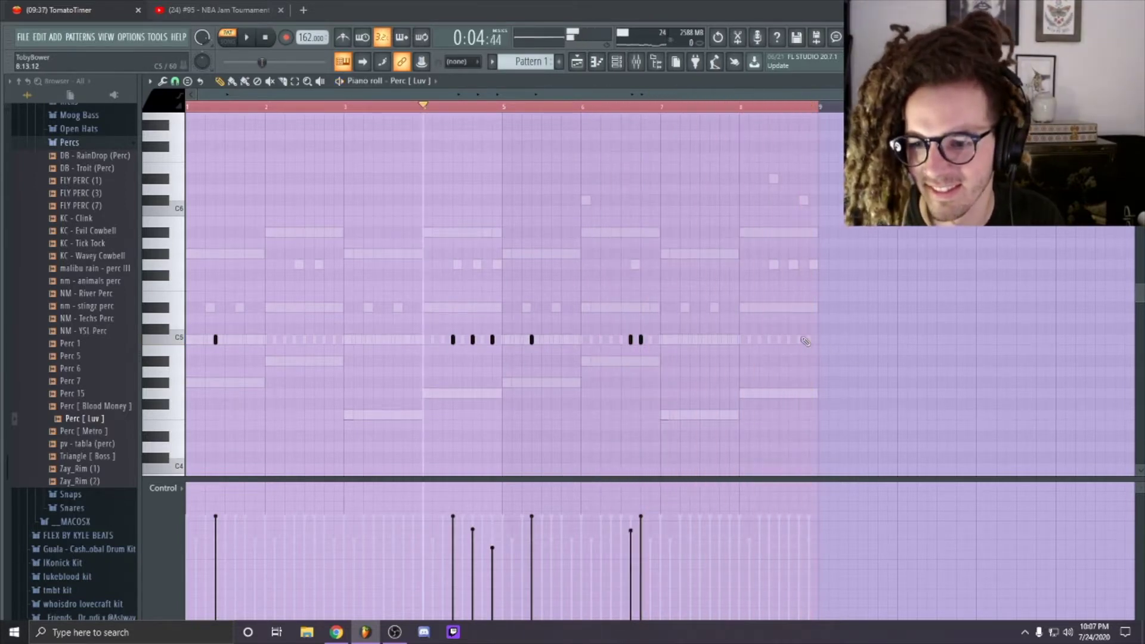
{"action": "left_click", "coordinate": [769, 107]}
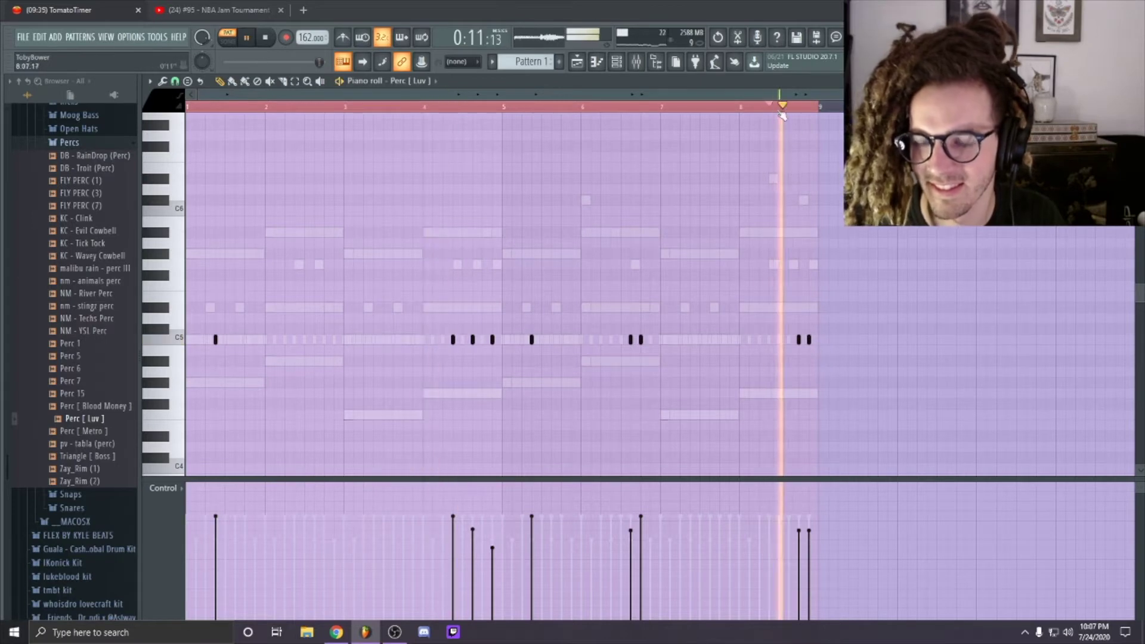
Replace the two low FLY PERC (7) notes in bar 6 with two hits in bar 7.
{"action": "double_click", "coordinate": [641, 467]}
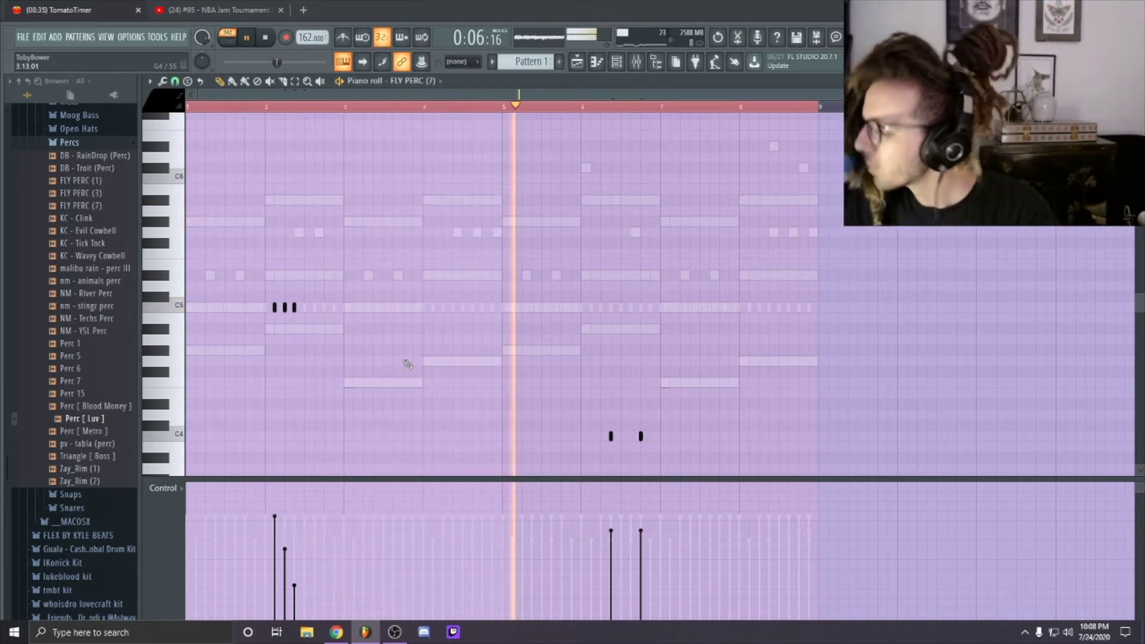
{"action": "right_click", "coordinate": [611, 436]}
{"action": "right_click", "coordinate": [641, 436]}
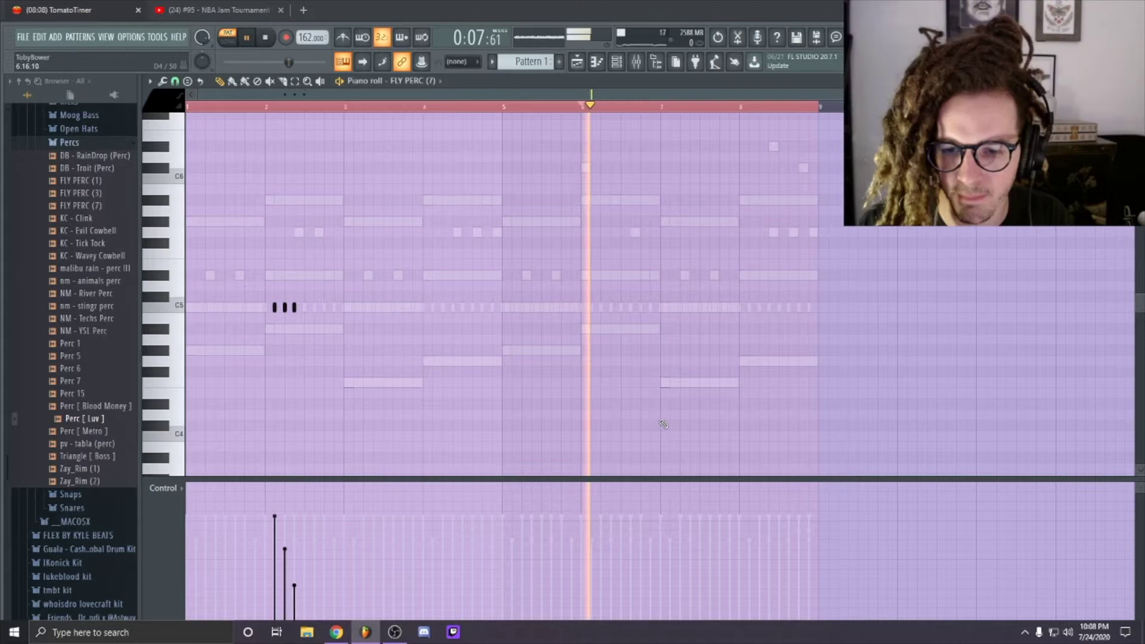
{"action": "left_click", "coordinate": [692, 414]}
{"action": "left_click", "coordinate": [729, 414]}
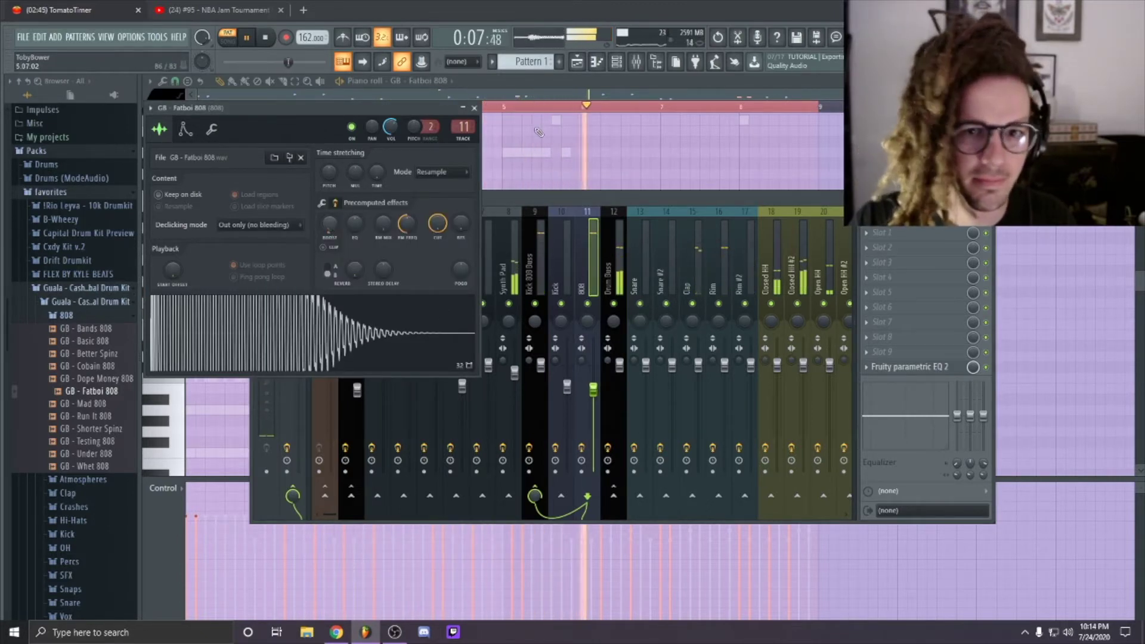
Delete two of the repeated 808 notes, then snap the selected notes onto C5 with Alt+L.
{"action": "key", "text": "F7"}
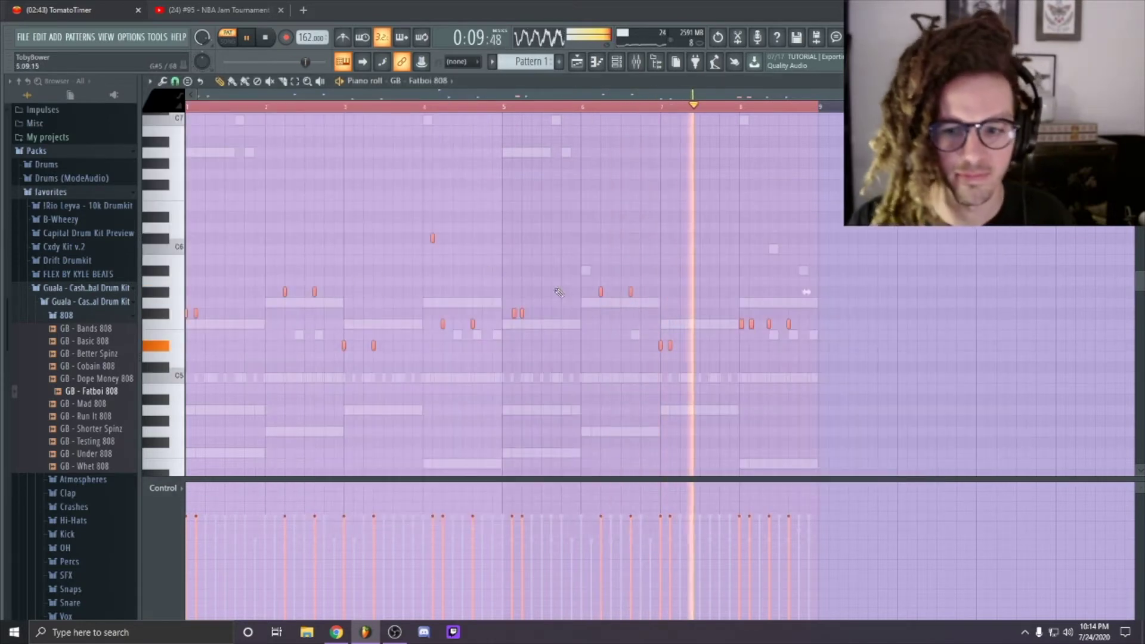
{"action": "key", "text": "ctrl+d"}
{"action": "key", "text": "space"}
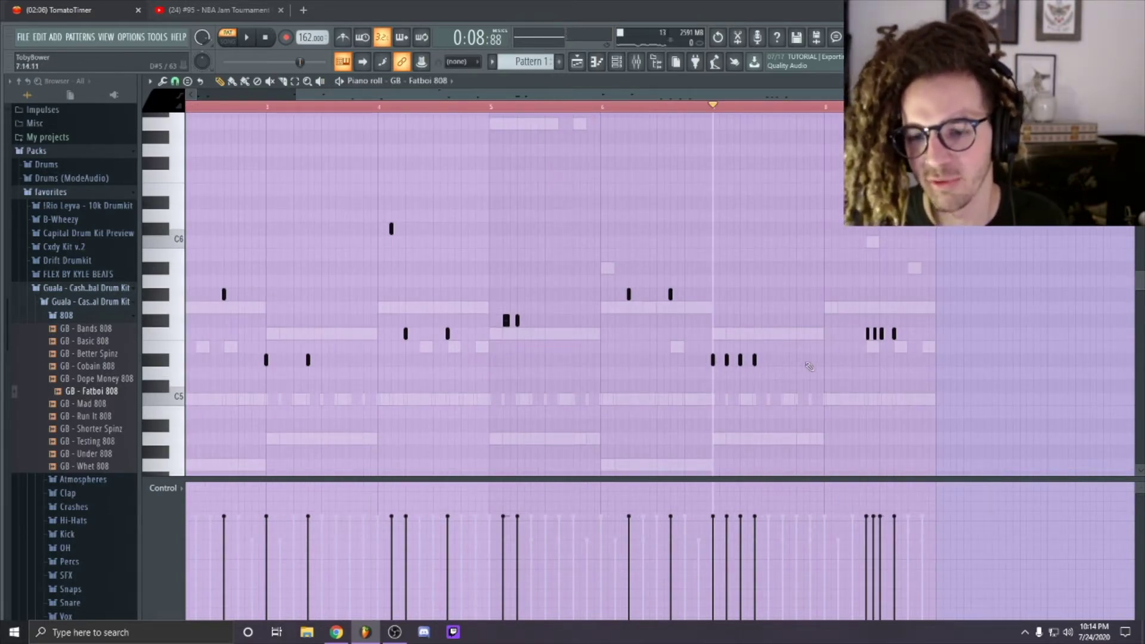
{"action": "left_click", "coordinate": [603, 112]}
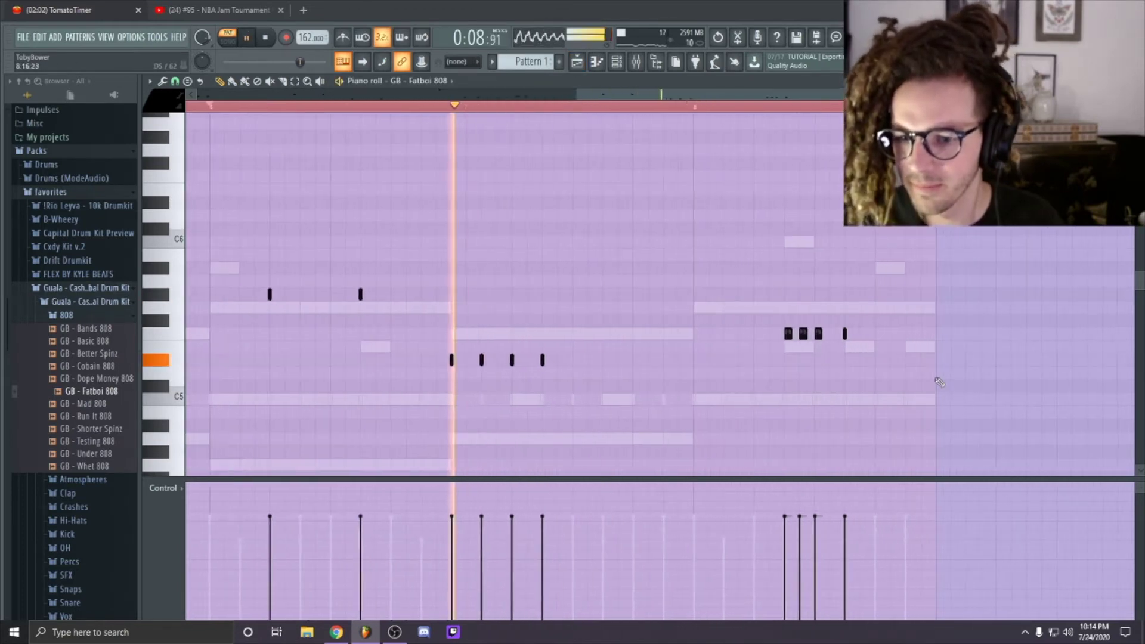
{"action": "right_click", "coordinate": [803, 334]}
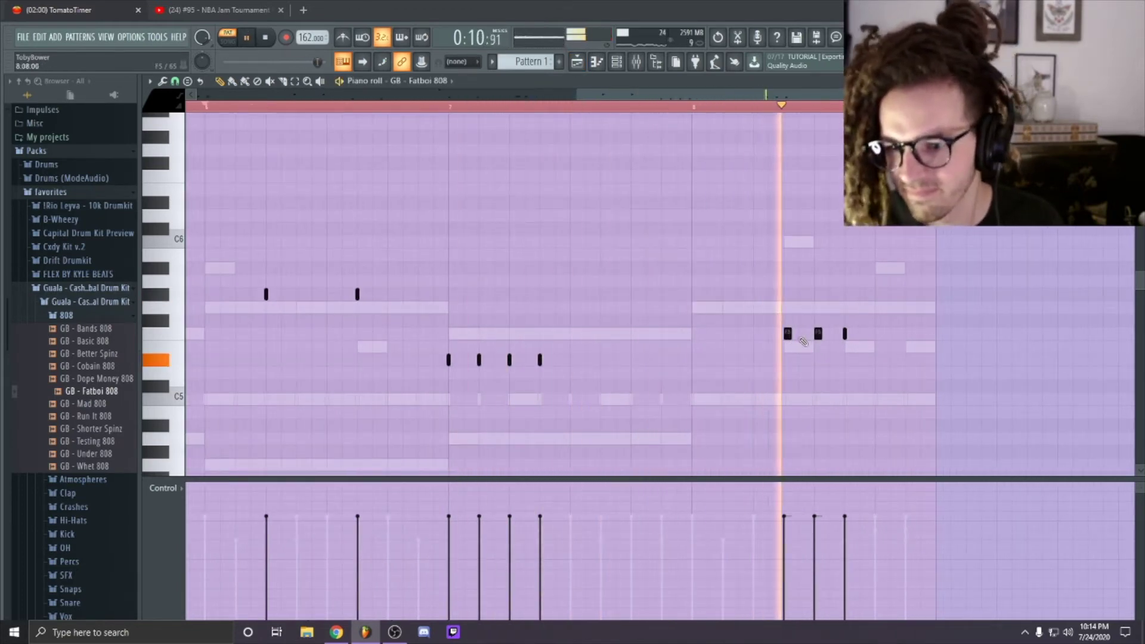
{"action": "right_click", "coordinate": [788, 335]}
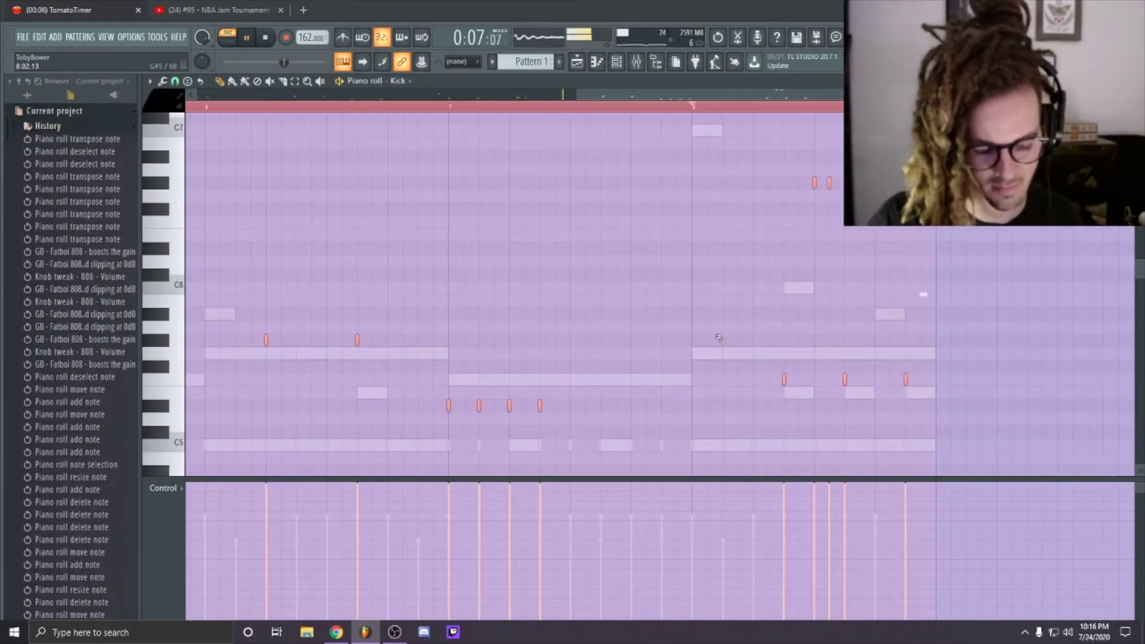
{"action": "key", "text": "alt+l"}
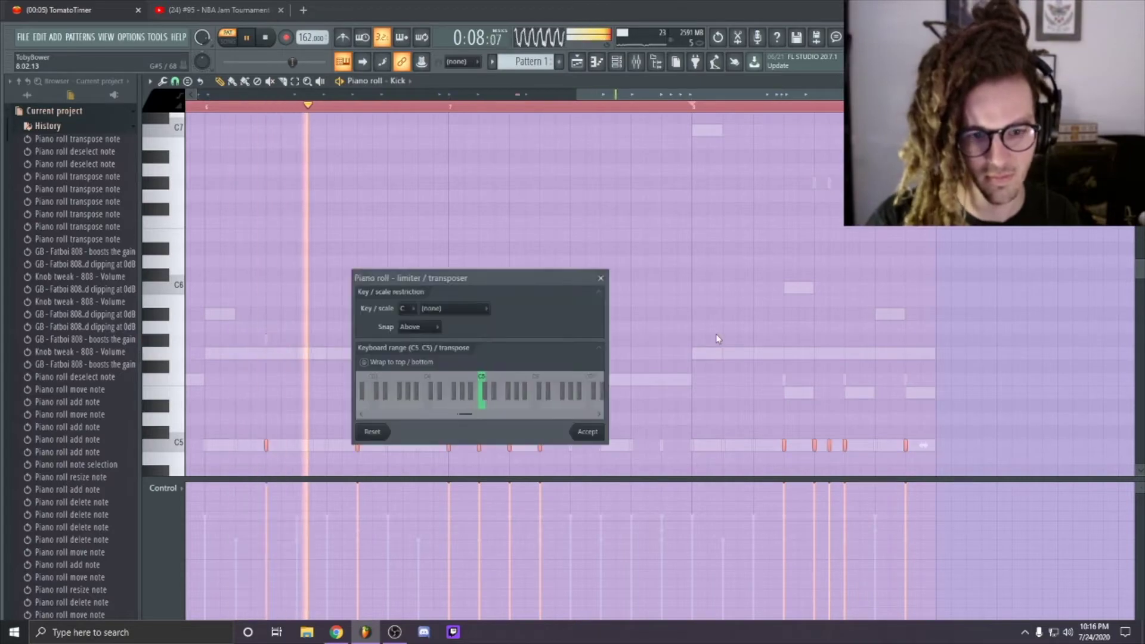
{"action": "key", "text": "Return"}
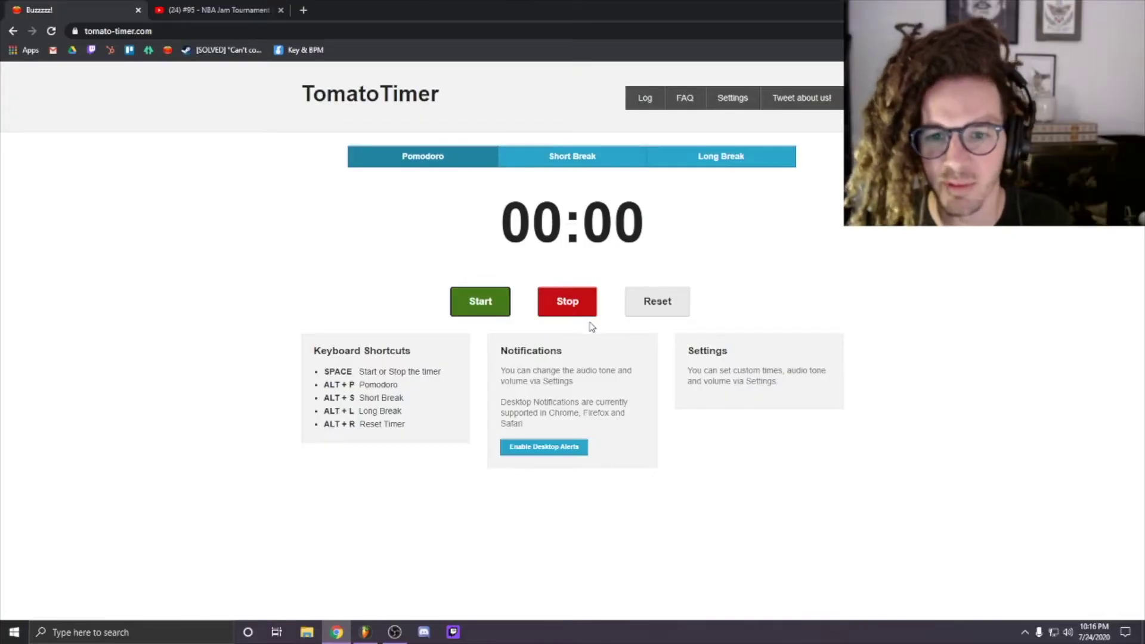
Begin the TomatoTimer Short Break countdown.
{"action": "left_click", "coordinate": [609, 161]}
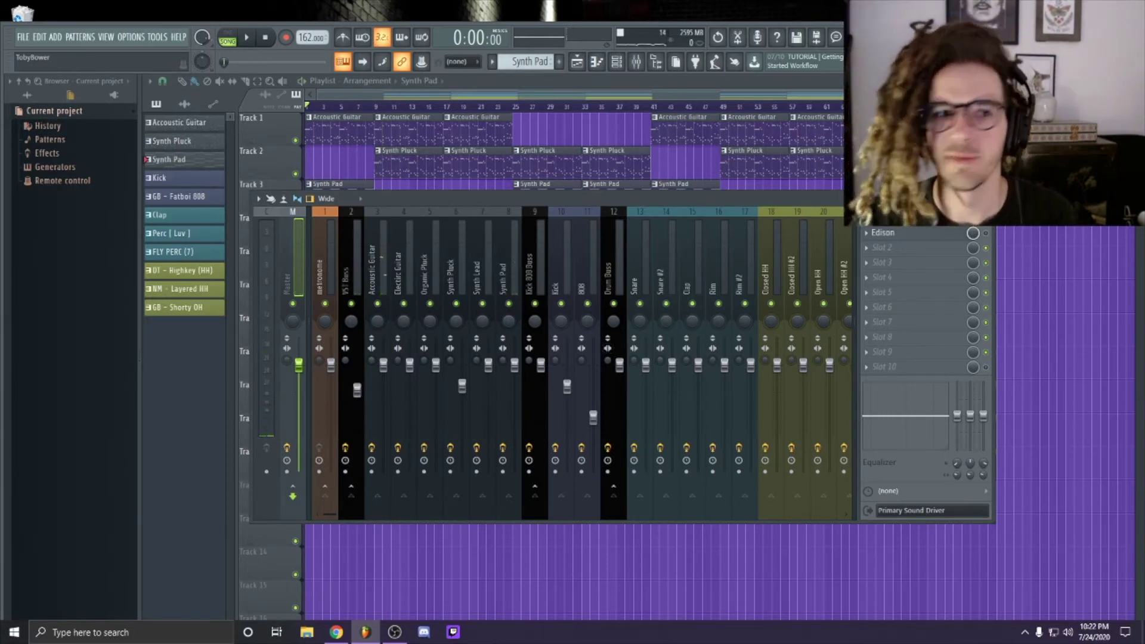
Save As an .flp named with the producer tag followed by 'new memories-162'.
{"action": "key", "text": "space"}
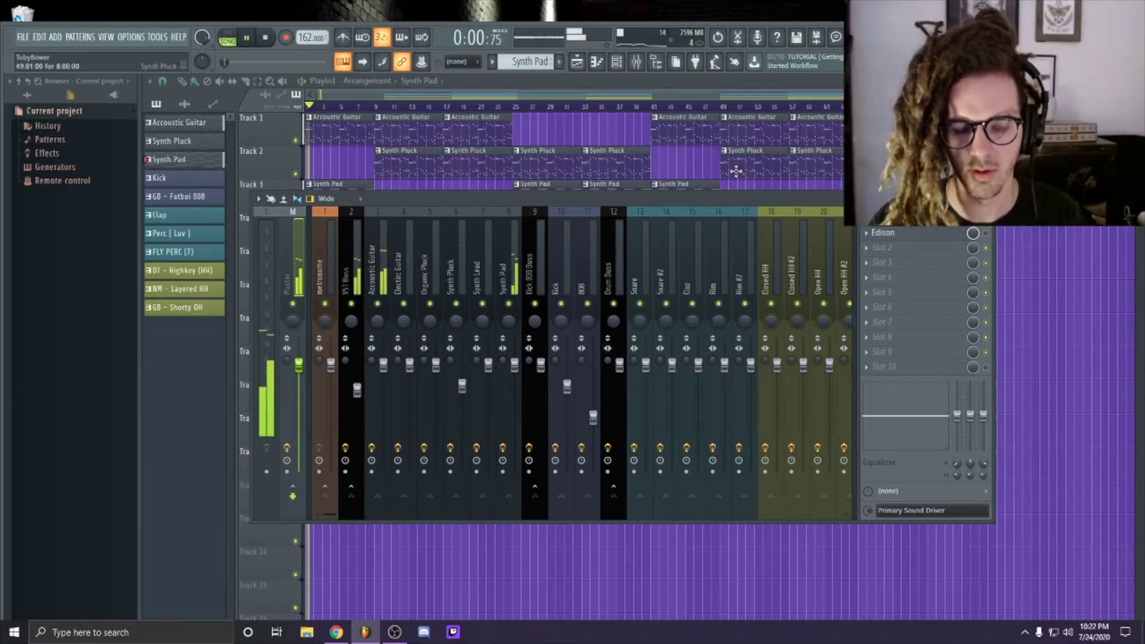
{"action": "key", "text": "ctrl+shift+s"}
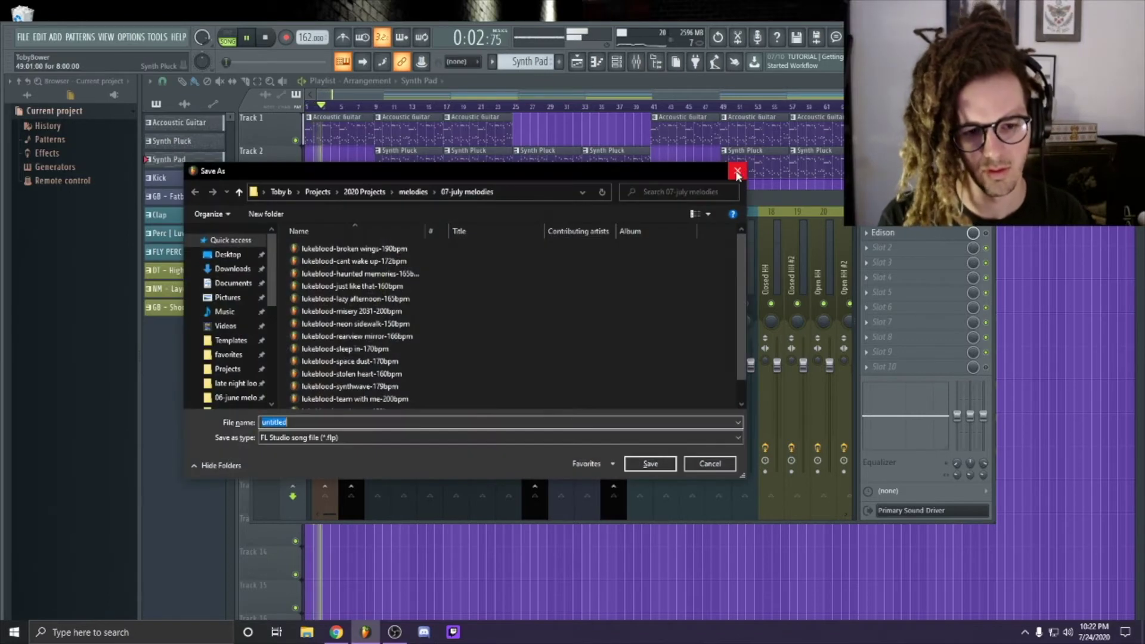
{"action": "type", "text": "lukeblood-"}
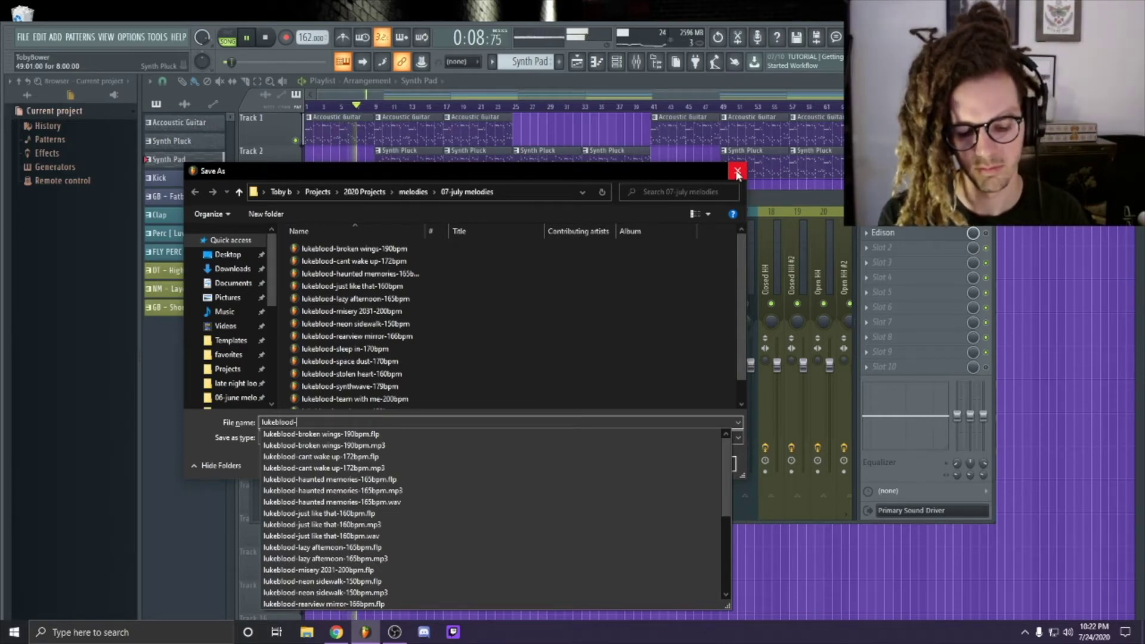
{"action": "type", "text": "''''''''''''''"}
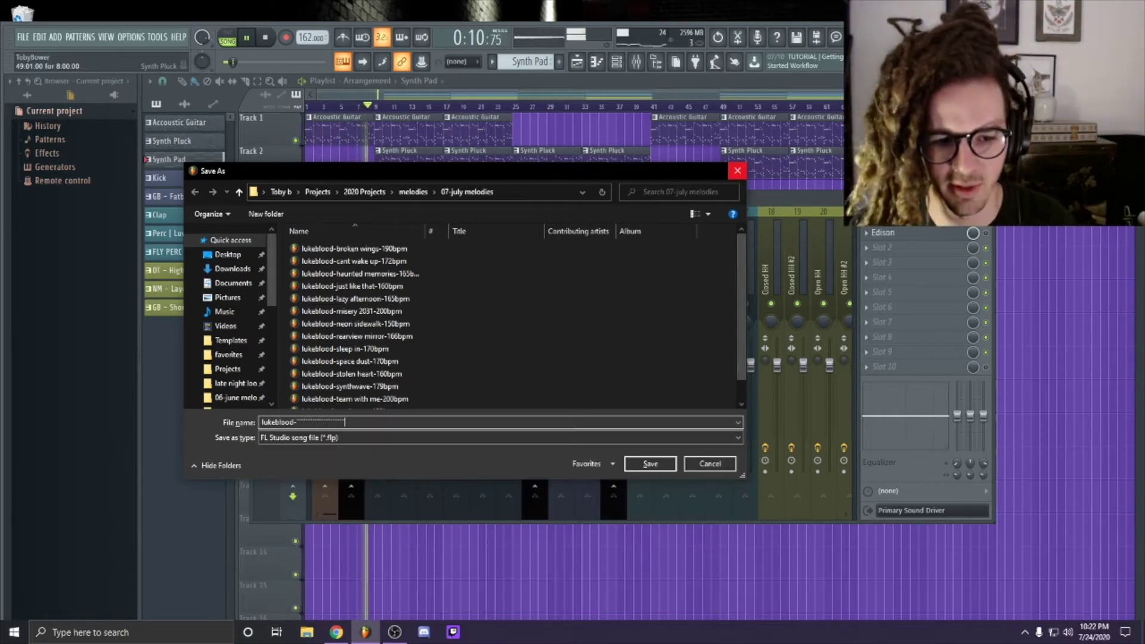
{"action": "left_click_drag", "start_coordinate": [352, 423], "coordinate": [298, 423]}
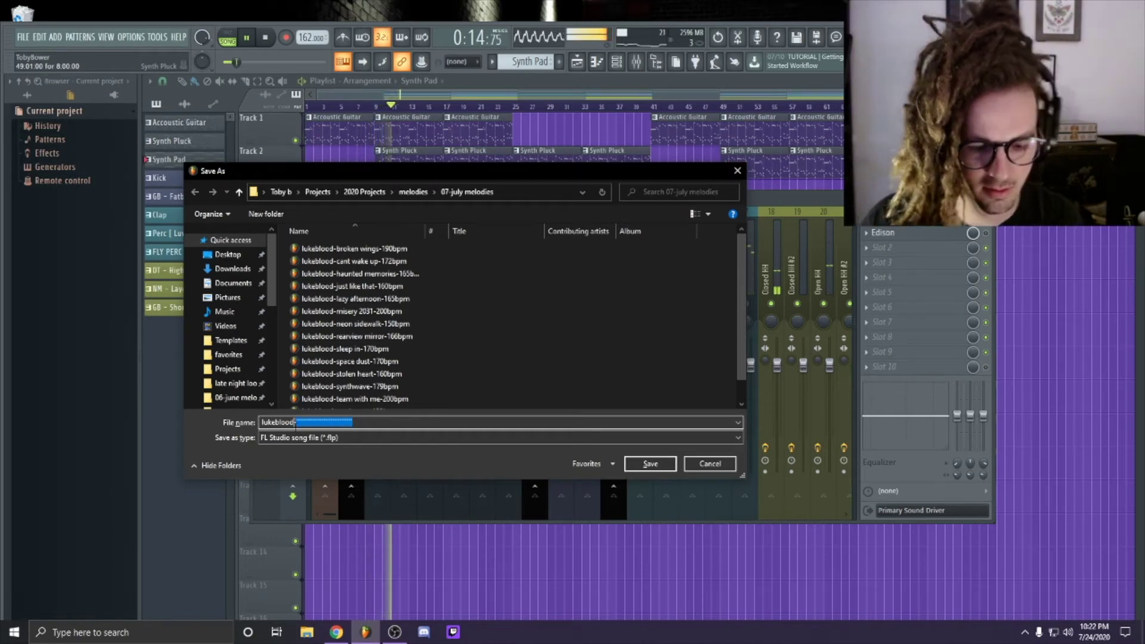
{"action": "key", "text": "BackSpace"}
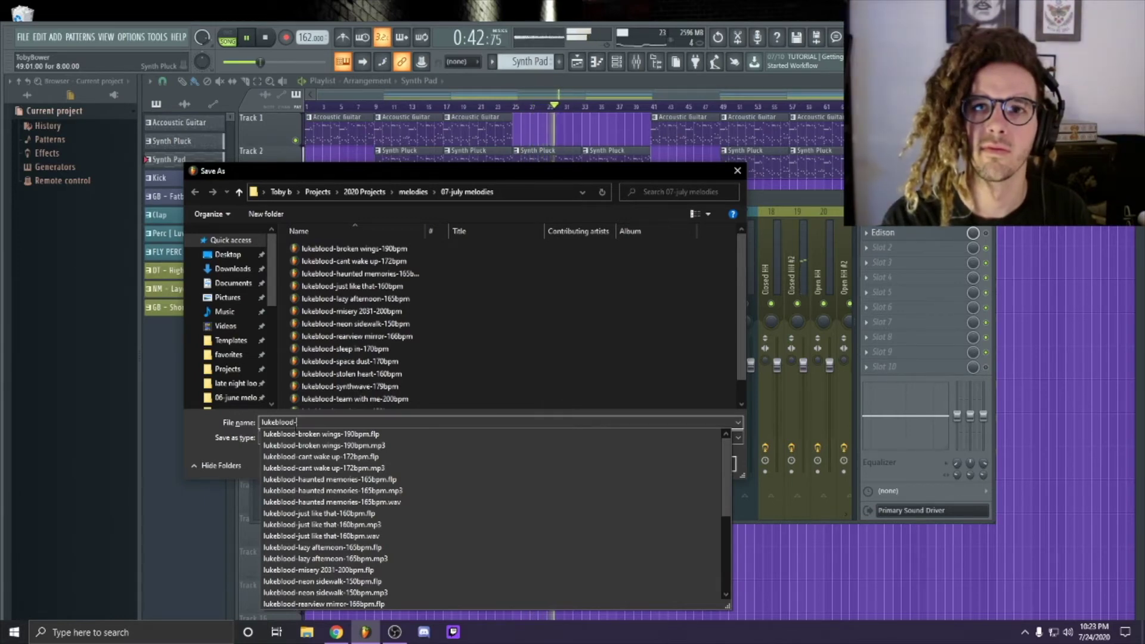
{"action": "type", "text": "new "}
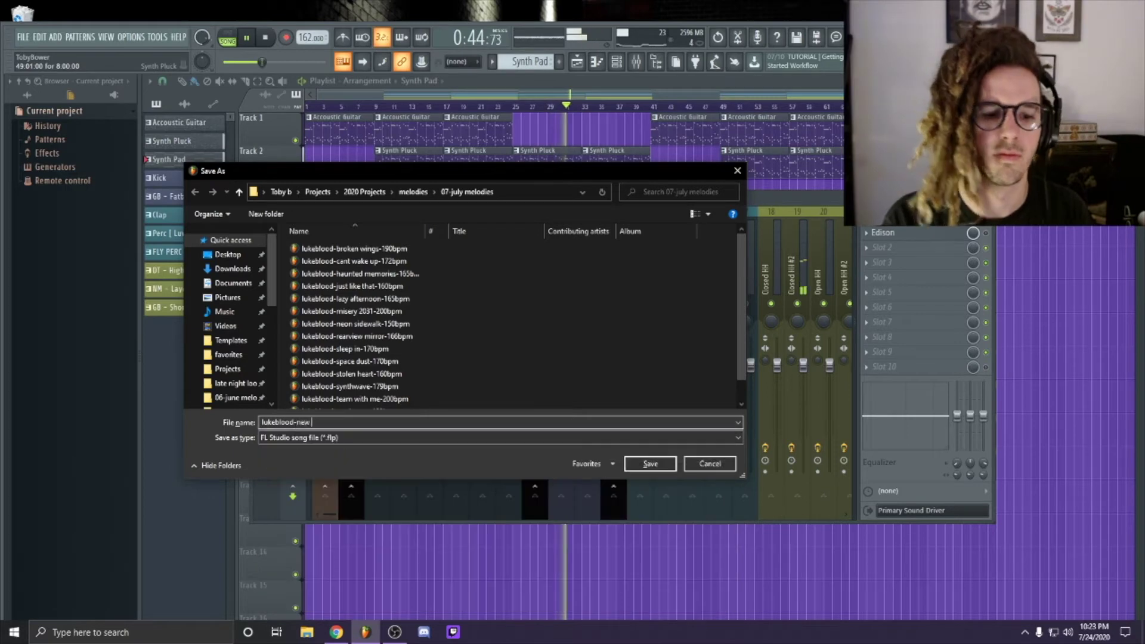
{"action": "type", "text": "memories-"}
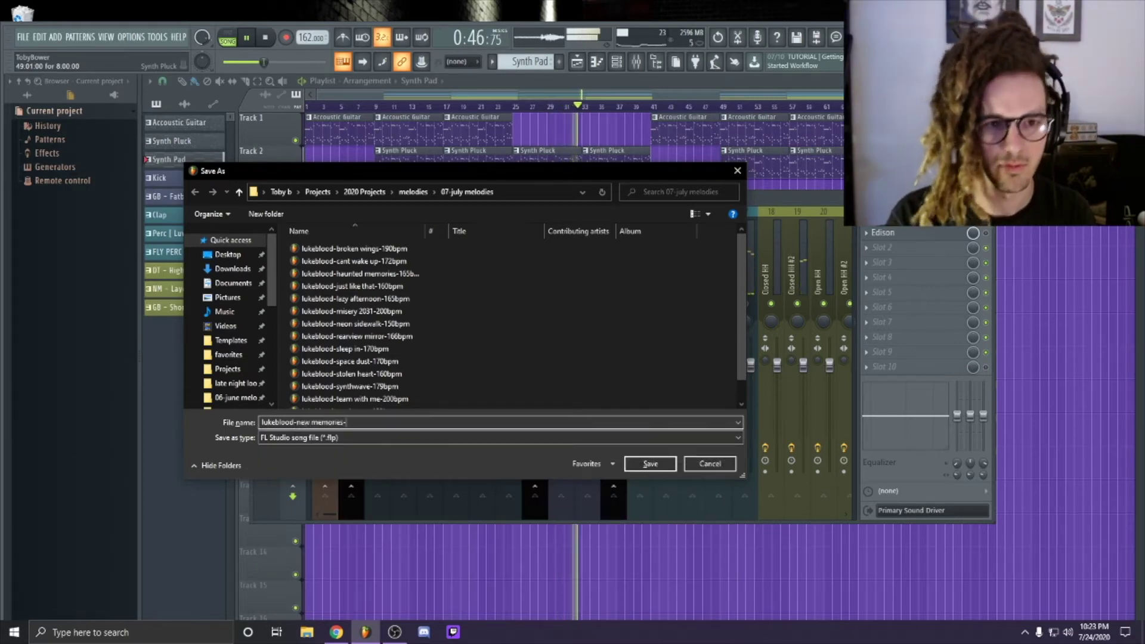
{"action": "type", "text": "162bpm"}
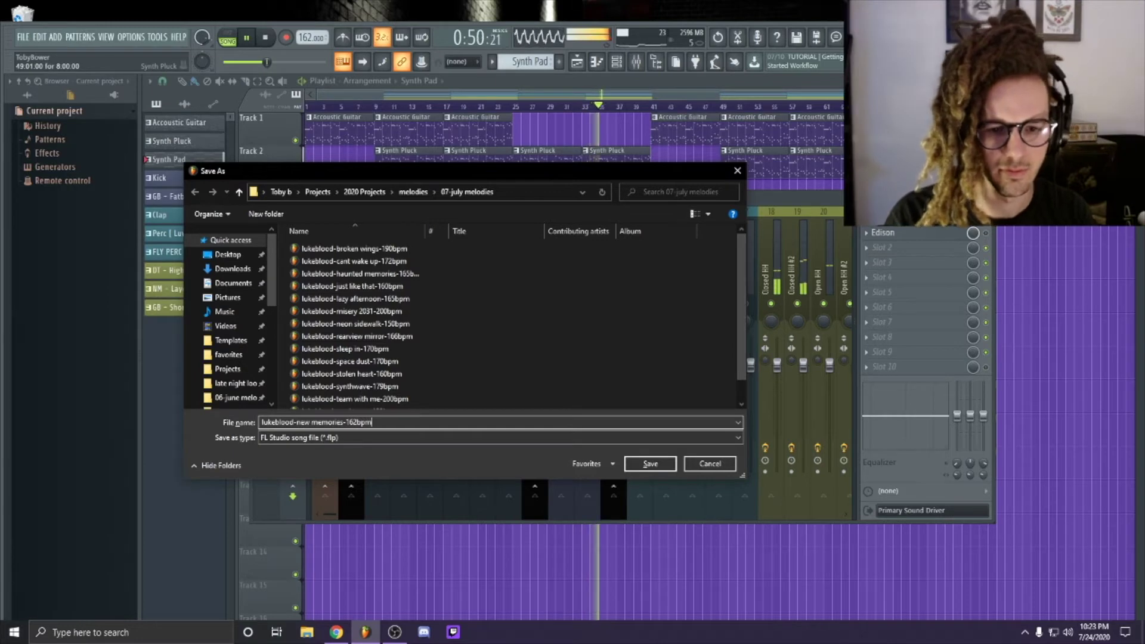
{"action": "key", "text": "Return"}
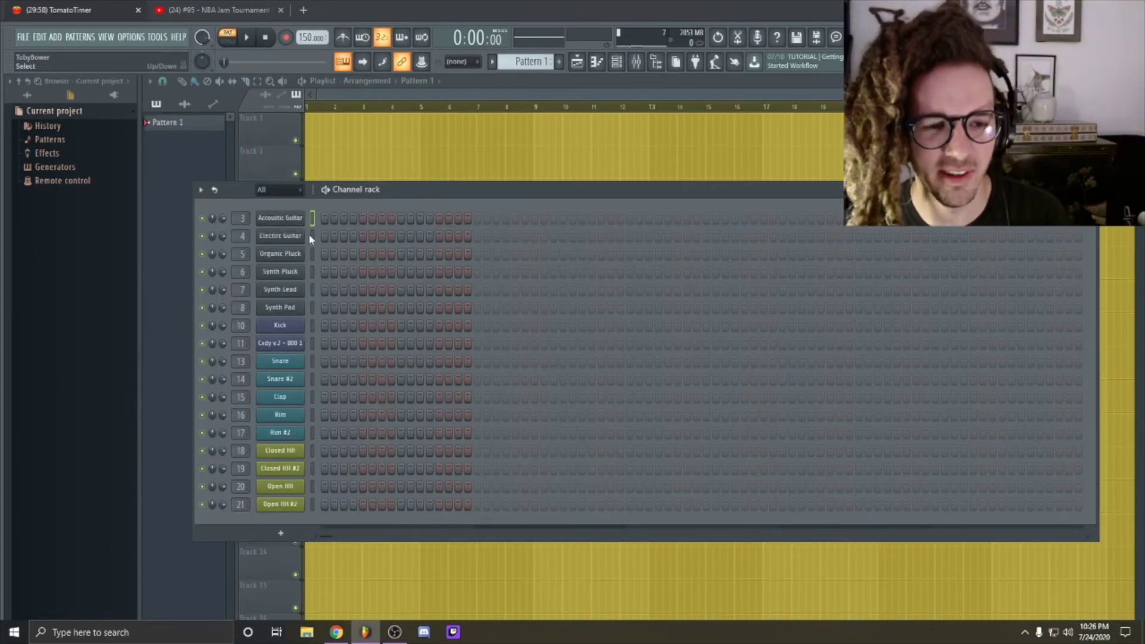
Open the Acoustic Guitar piano roll and preview the MA Coin Spin, Coins Drop, Rattle and Shake samples.
{"action": "right_click", "coordinate": [294, 223]}
{"action": "left_click", "coordinate": [363, 237]}
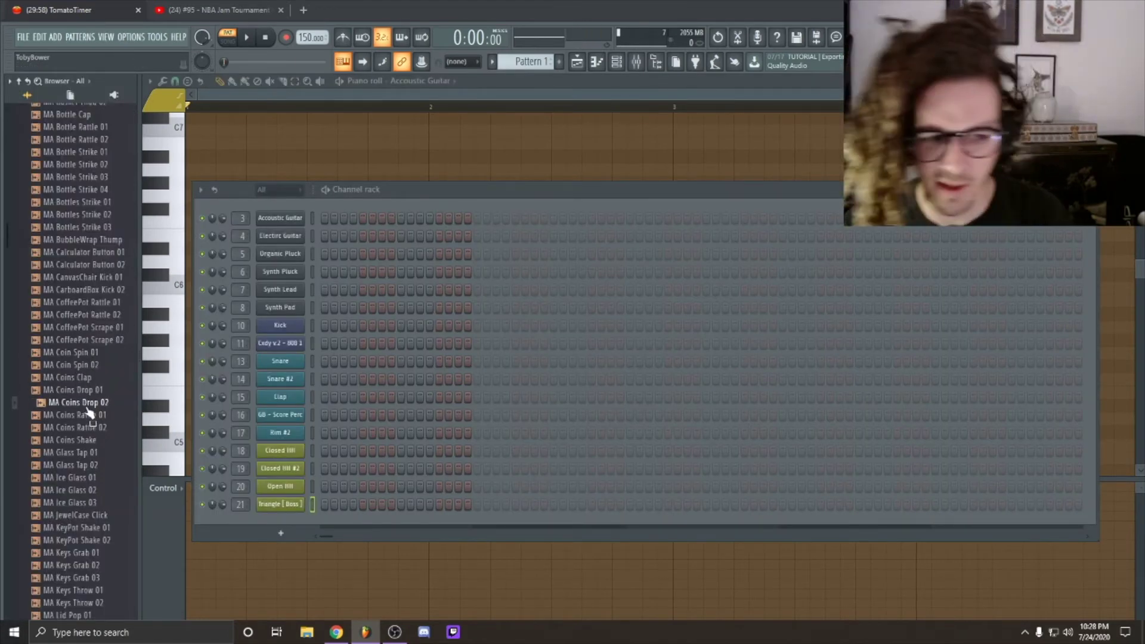
{"action": "left_click", "coordinate": [88, 391]}
{"action": "left_click", "coordinate": [90, 356]}
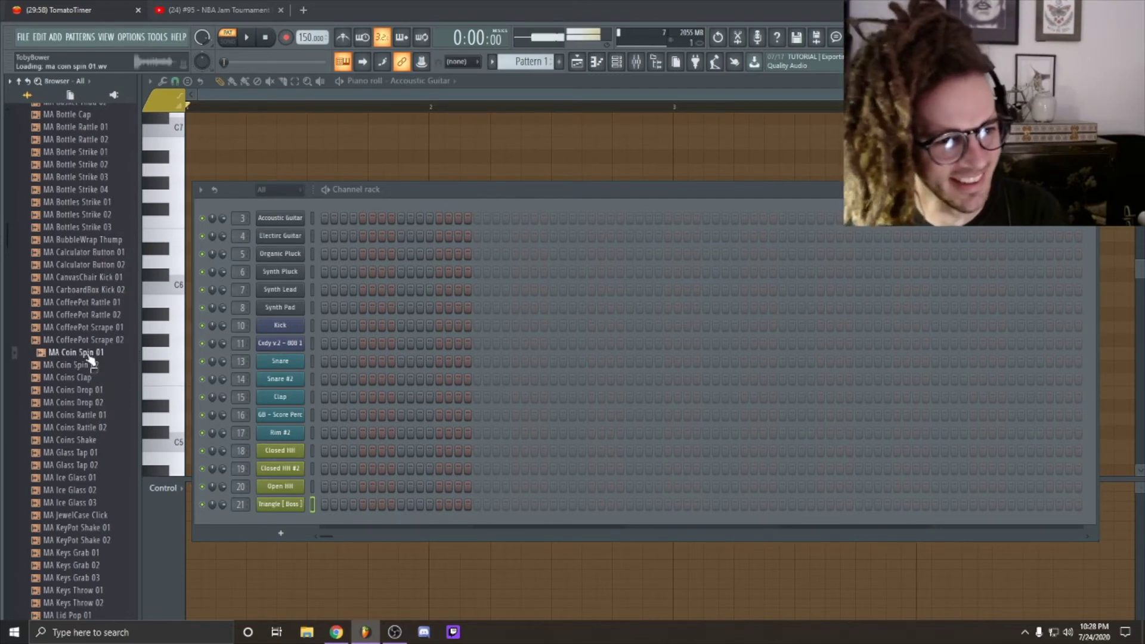
{"action": "left_click", "coordinate": [90, 391]}
{"action": "left_click", "coordinate": [90, 403]}
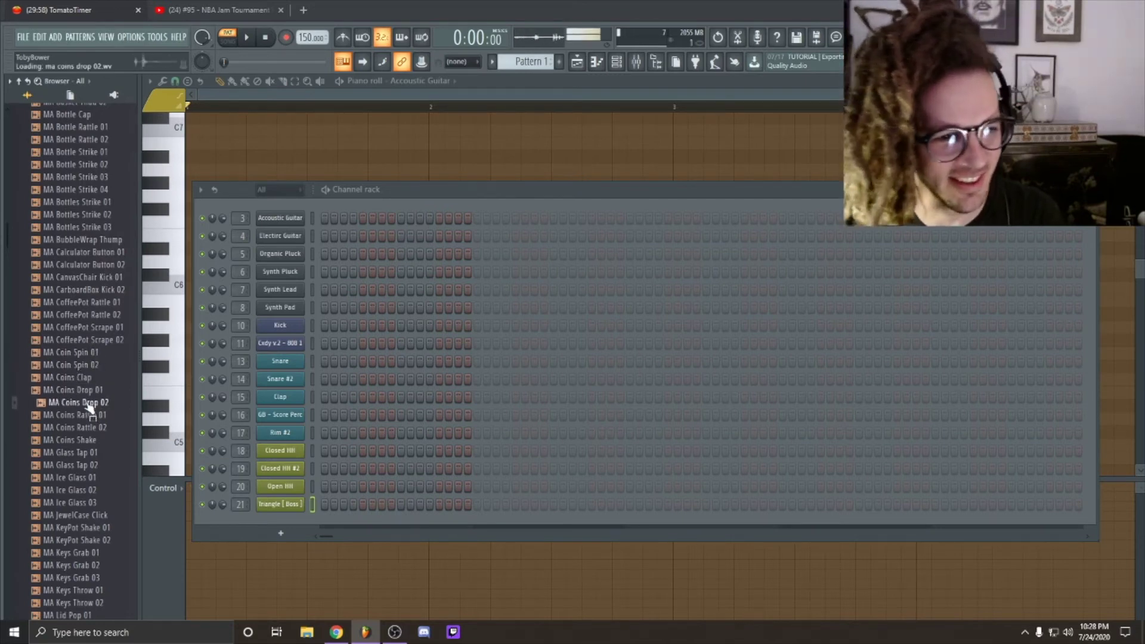
{"action": "left_click", "coordinate": [88, 416]}
{"action": "left_click", "coordinate": [87, 428]}
{"action": "left_click", "coordinate": [88, 440]}
Preview the MA Glass Tap and Ice Glass samples, then settle on MA Coin Spin 02.
{"action": "left_click", "coordinate": [87, 452]}
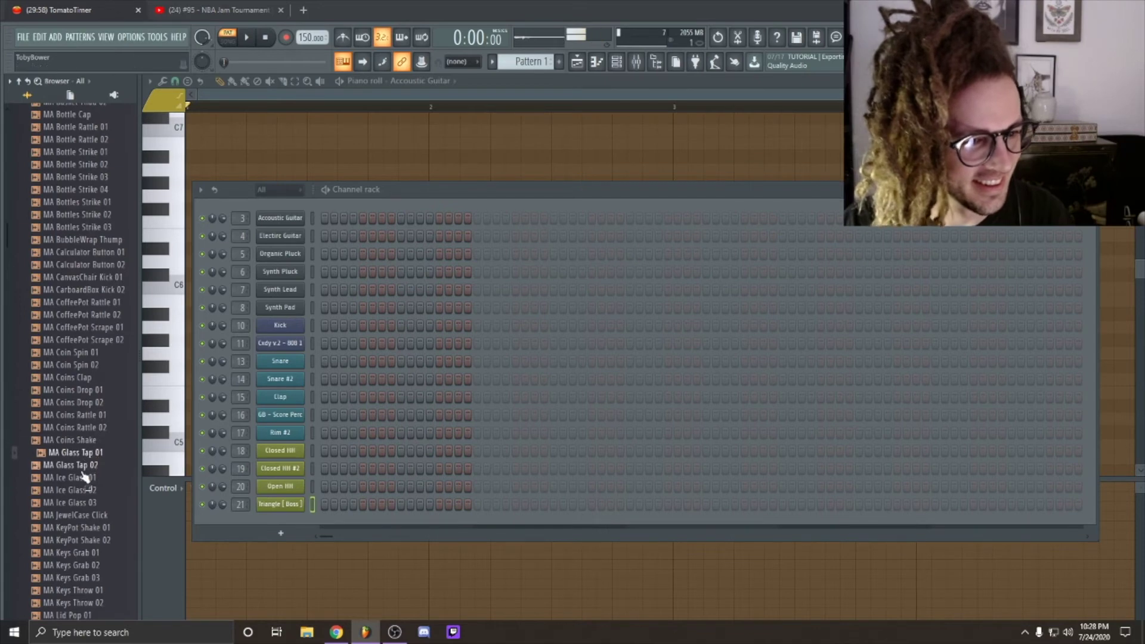
{"action": "left_click", "coordinate": [84, 466]}
{"action": "left_click", "coordinate": [84, 478]}
{"action": "left_click", "coordinate": [84, 490]}
{"action": "left_click", "coordinate": [86, 503]}
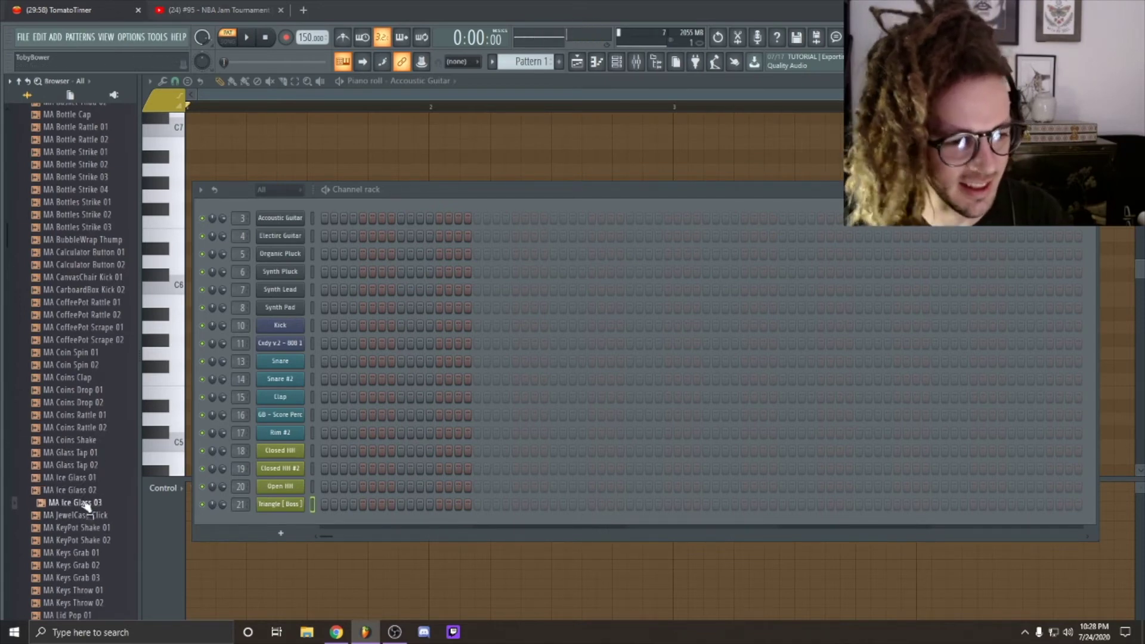
{"action": "left_click", "coordinate": [85, 415]}
{"action": "left_click", "coordinate": [86, 353]}
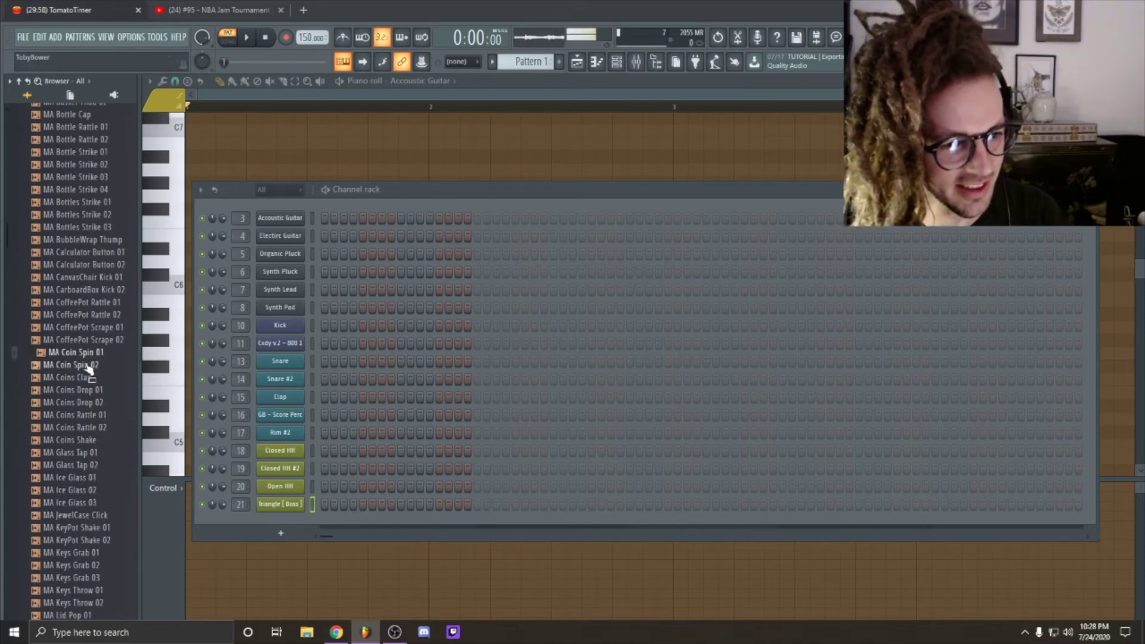
{"action": "left_click", "coordinate": [89, 366]}
{"action": "left_click", "coordinate": [89, 377]}
{"action": "left_click", "coordinate": [91, 366]}
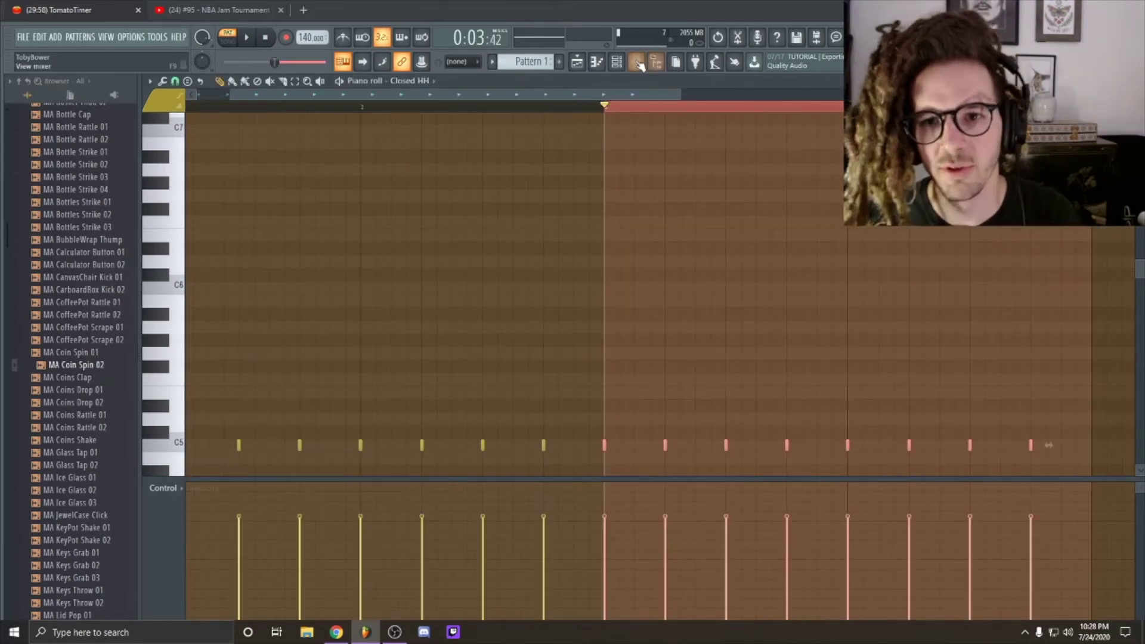
Show the channel rack, open the coin channel's sampler and audition MA Coins Drop 01.
{"action": "left_click", "coordinate": [614, 63]}
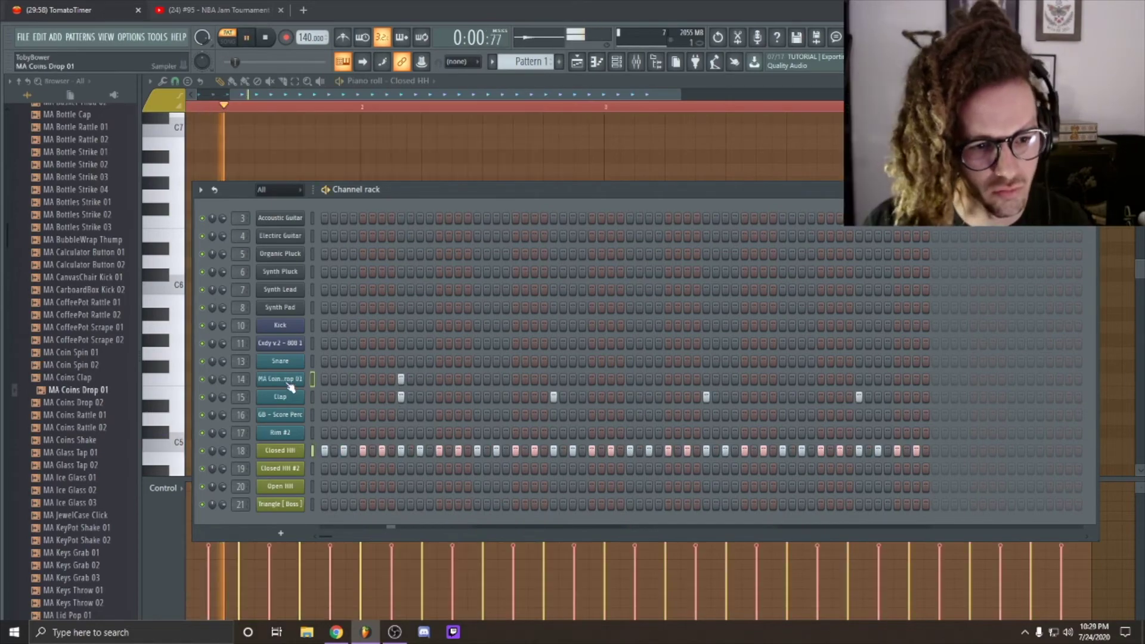
{"action": "left_click", "coordinate": [291, 388]}
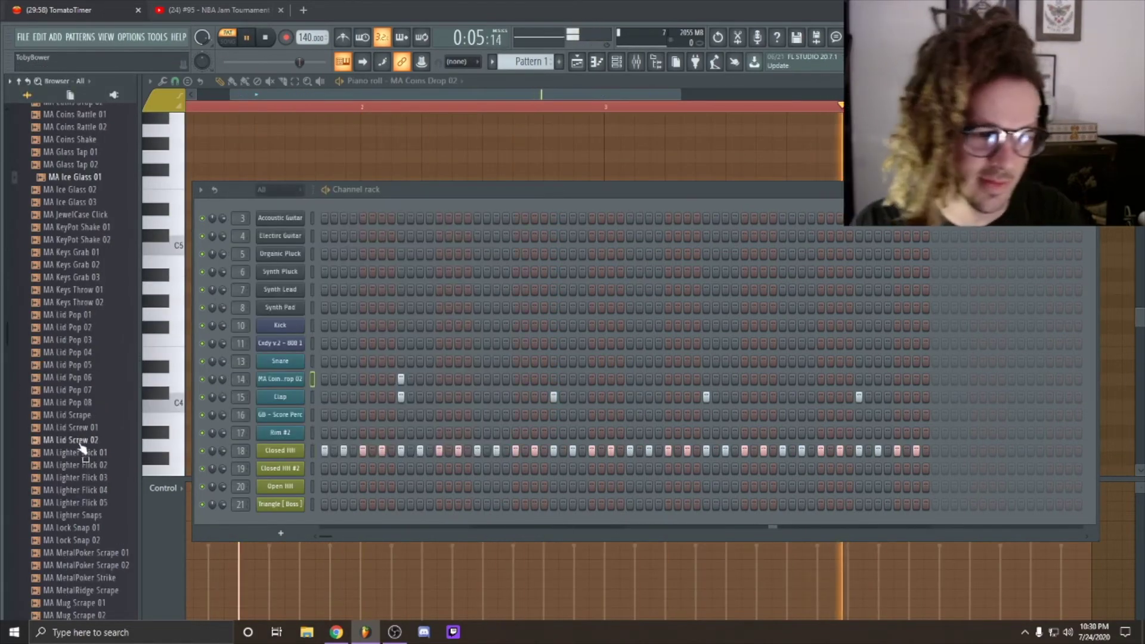
{"action": "scroll", "coordinate": [90, 391], "scroll_direction": "up", "scroll_amount": 4}
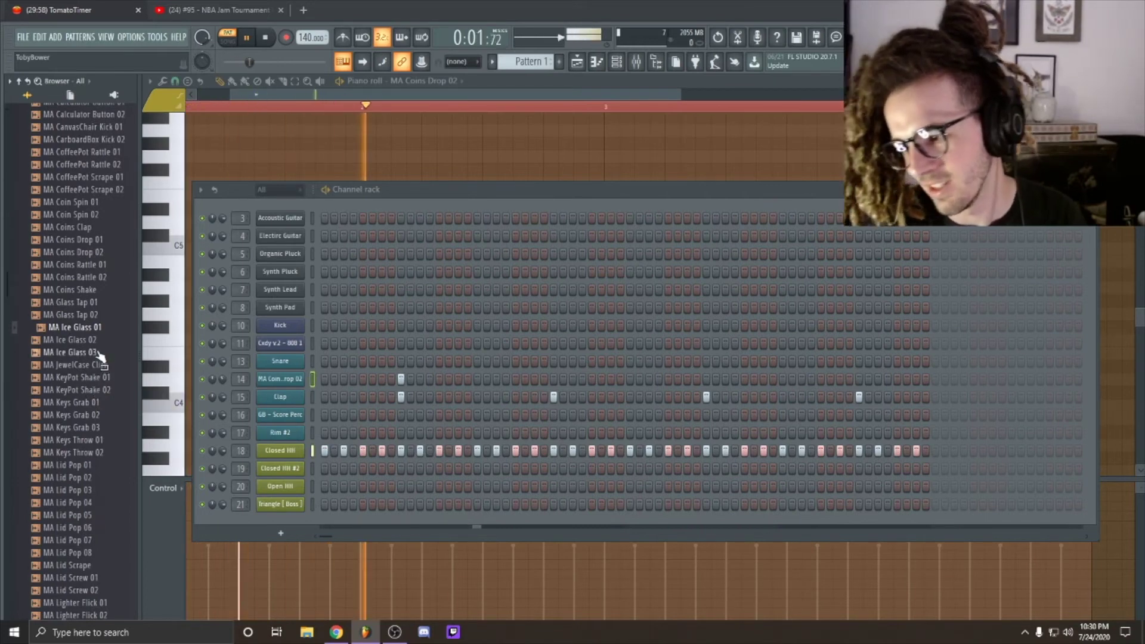
{"action": "left_click", "coordinate": [69, 239]}
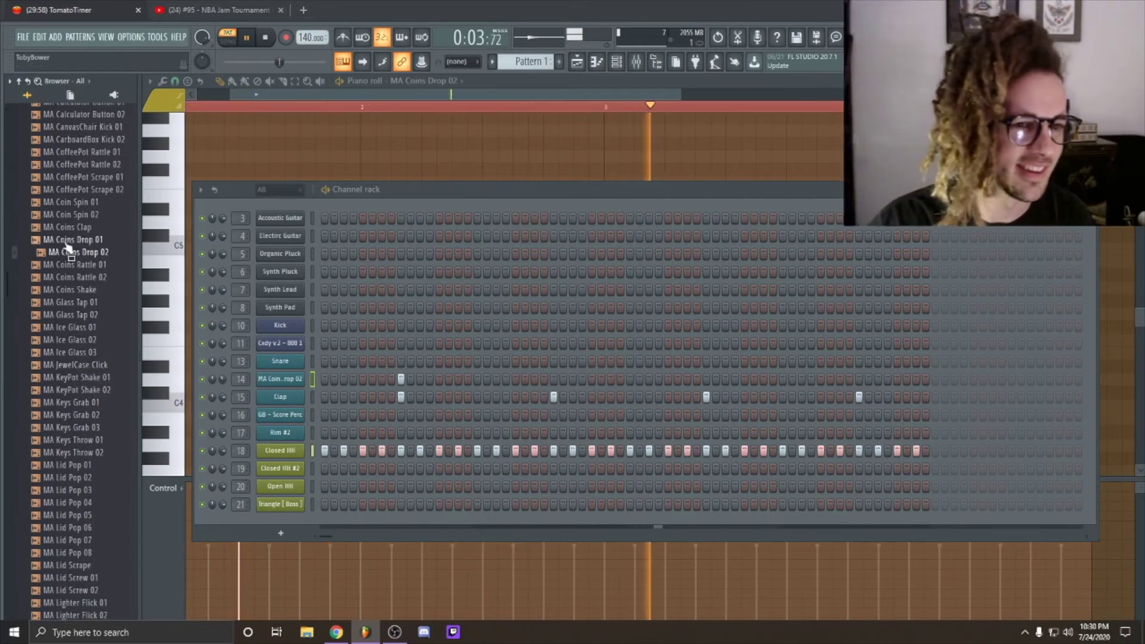
{"action": "scroll", "coordinate": [89, 358], "scroll_direction": "down", "scroll_amount": 15}
Audition the MA Staples samples, including Staples Shake 01 and Staples Stamp 02.
{"action": "left_click", "coordinate": [89, 415]}
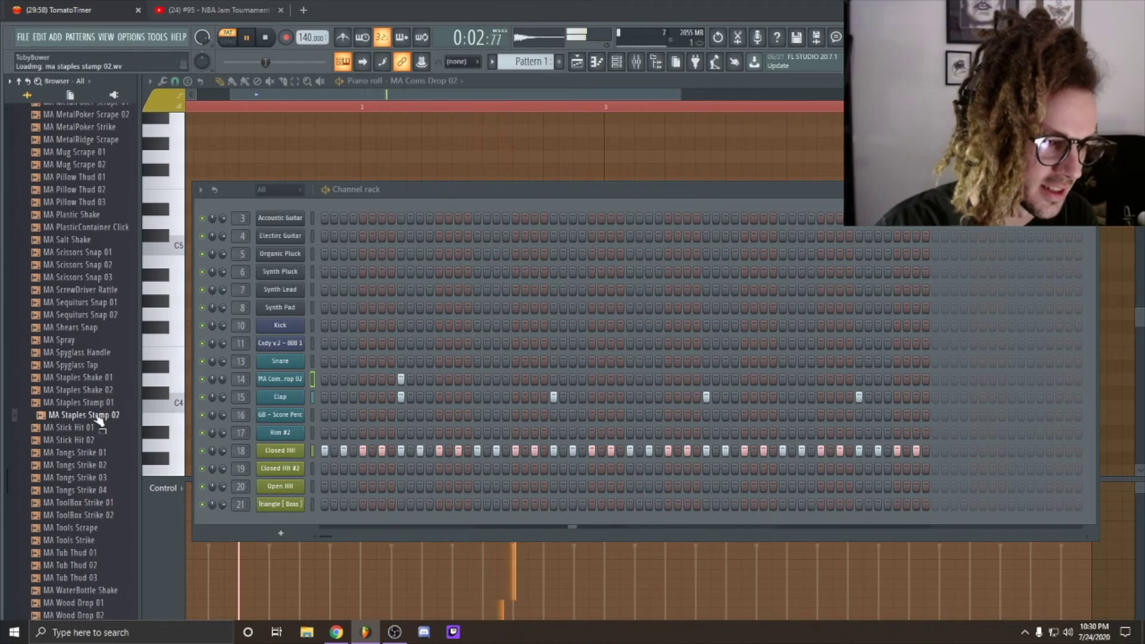
{"action": "left_click", "coordinate": [99, 382]}
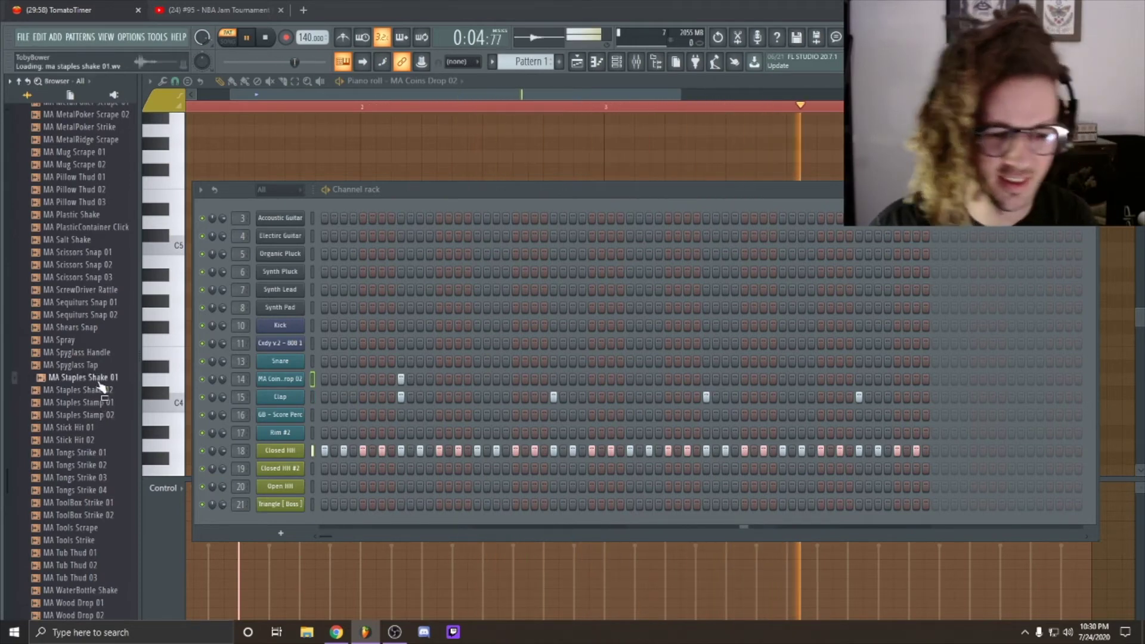
{"action": "left_click", "coordinate": [99, 390]}
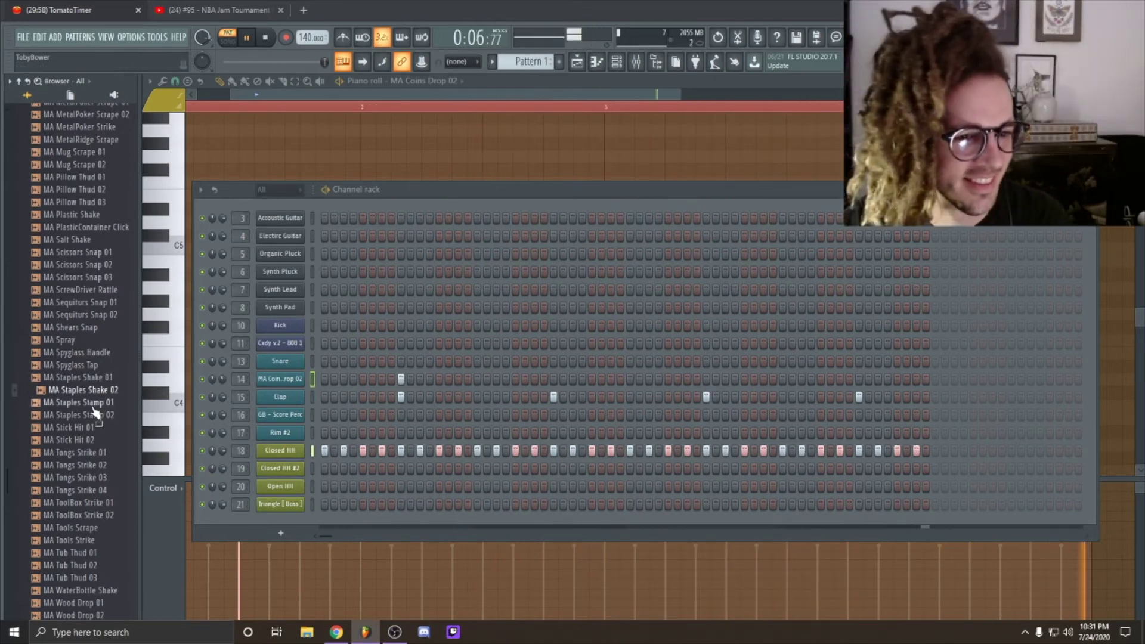
{"action": "left_click", "coordinate": [99, 402]}
{"action": "left_click", "coordinate": [100, 415]}
Add MA Staples Shake 01 as a new channel, then start the TomatoTimer pomodoro.
{"action": "left_click_drag", "start_coordinate": [84, 377], "coordinate": [307, 521]}
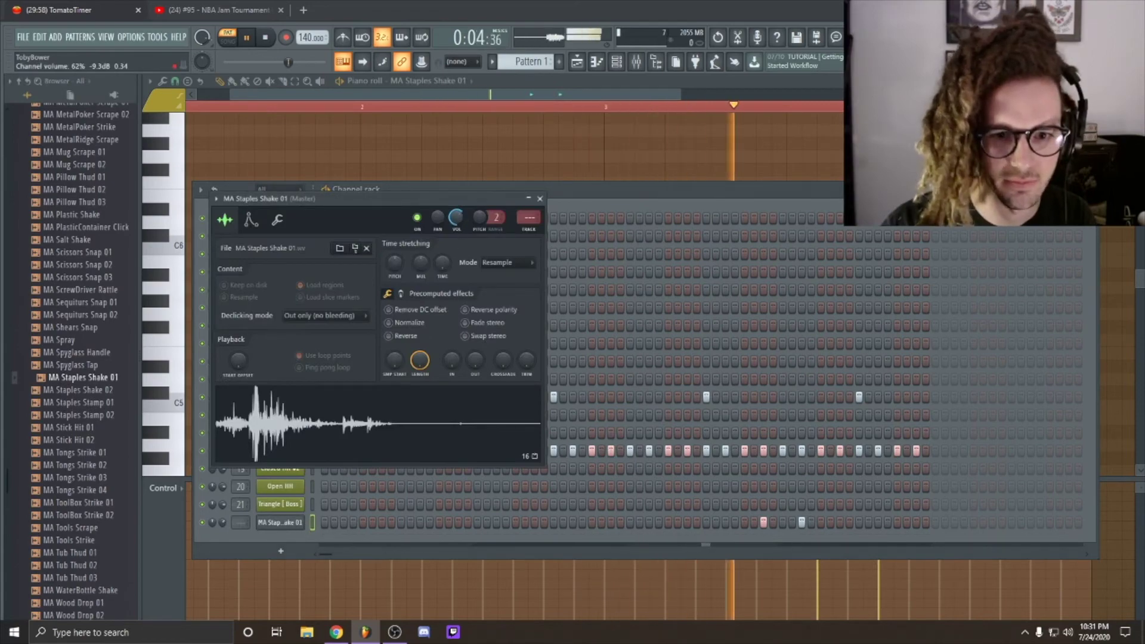
{"action": "left_click", "coordinate": [540, 199]}
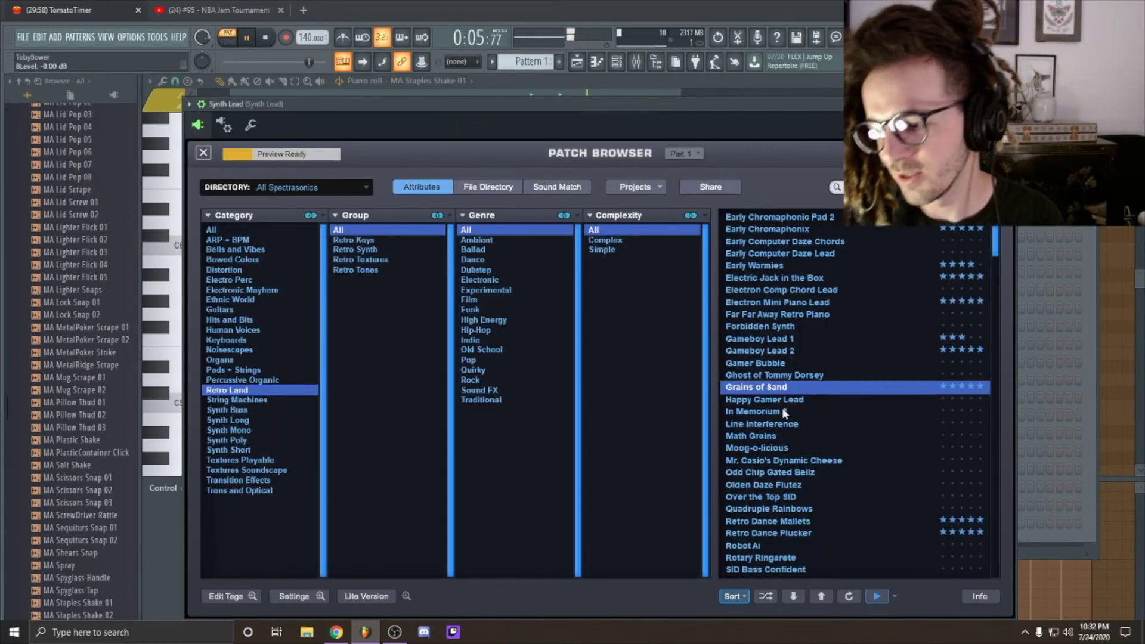
{"action": "scroll", "coordinate": [811, 424], "scroll_direction": "down", "scroll_amount": 4}
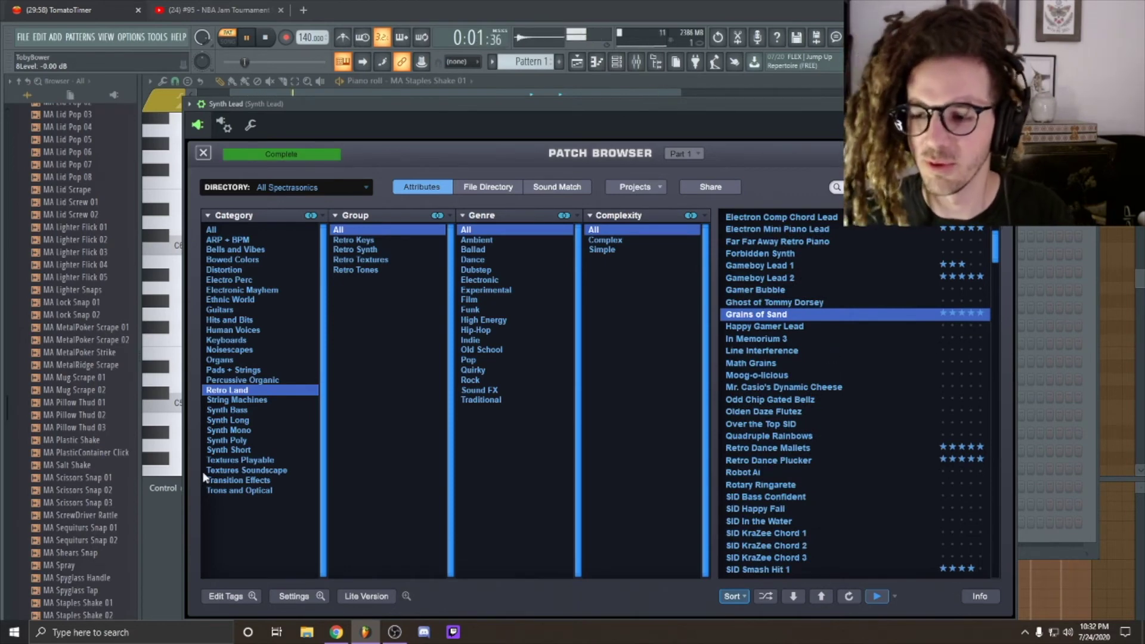
{"action": "left_click", "coordinate": [70, 13]}
{"action": "left_click", "coordinate": [458, 300]}
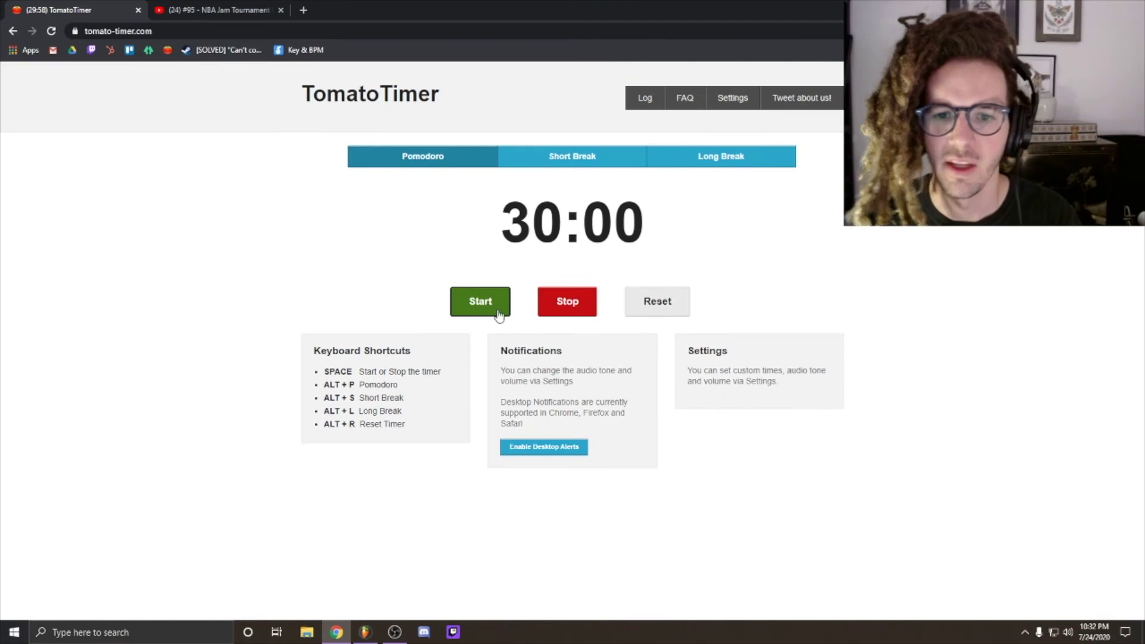
Switch back to FL Studio's Synth Lead piano roll, leaving the TomatoTimer pomodoro counting down.
{"action": "left_click", "coordinate": [365, 631]}
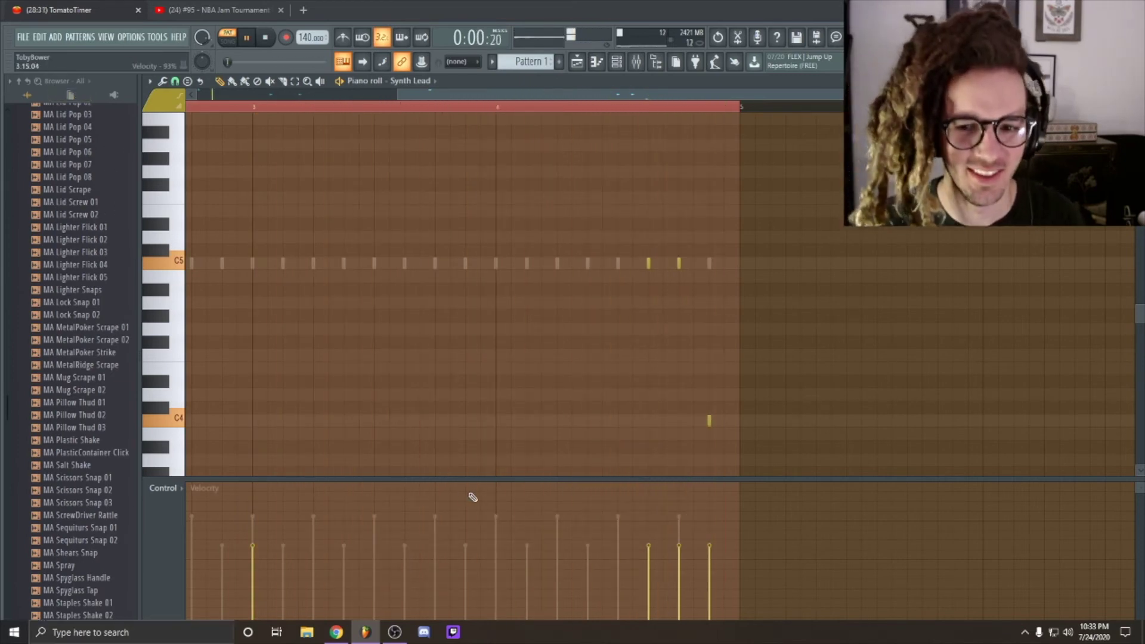
Add a C5 note to the Synth Pluck melody and move the pink phrase one step earlier.
{"action": "key", "text": "space"}
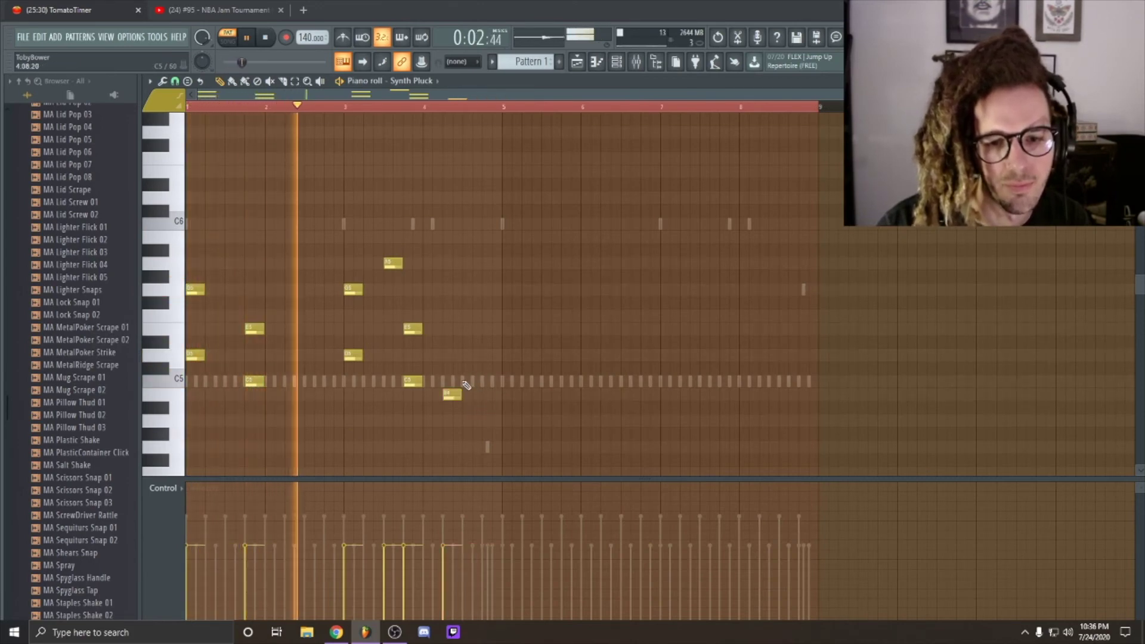
{"action": "left_click", "coordinate": [475, 381]}
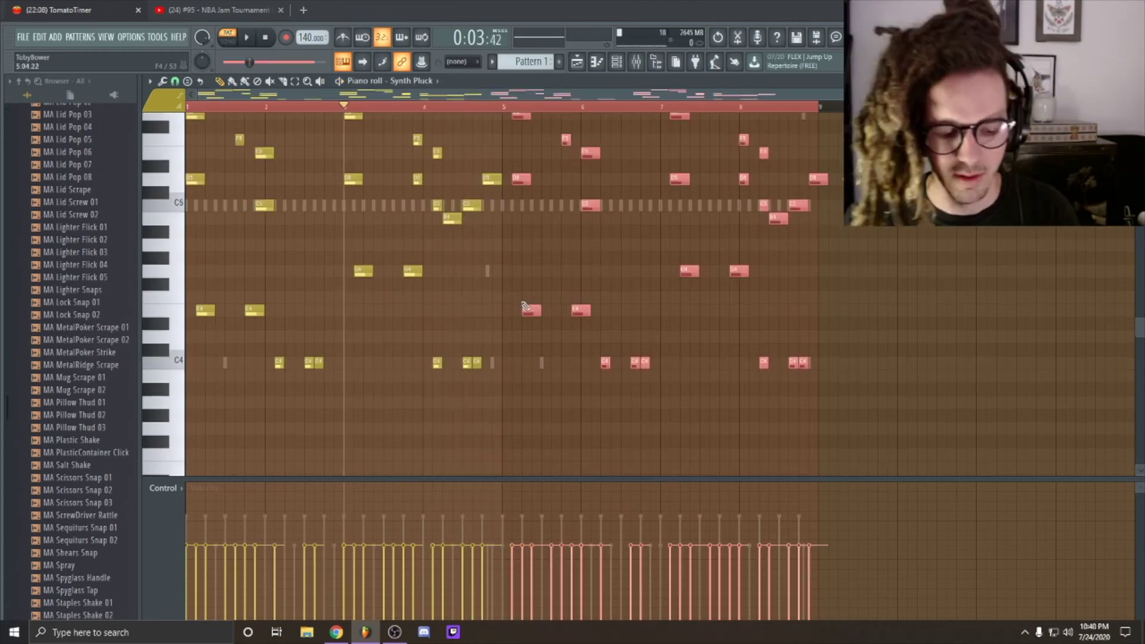
{"action": "scroll", "coordinate": [503, 310], "scroll_direction": "up", "scroll_amount": 3}
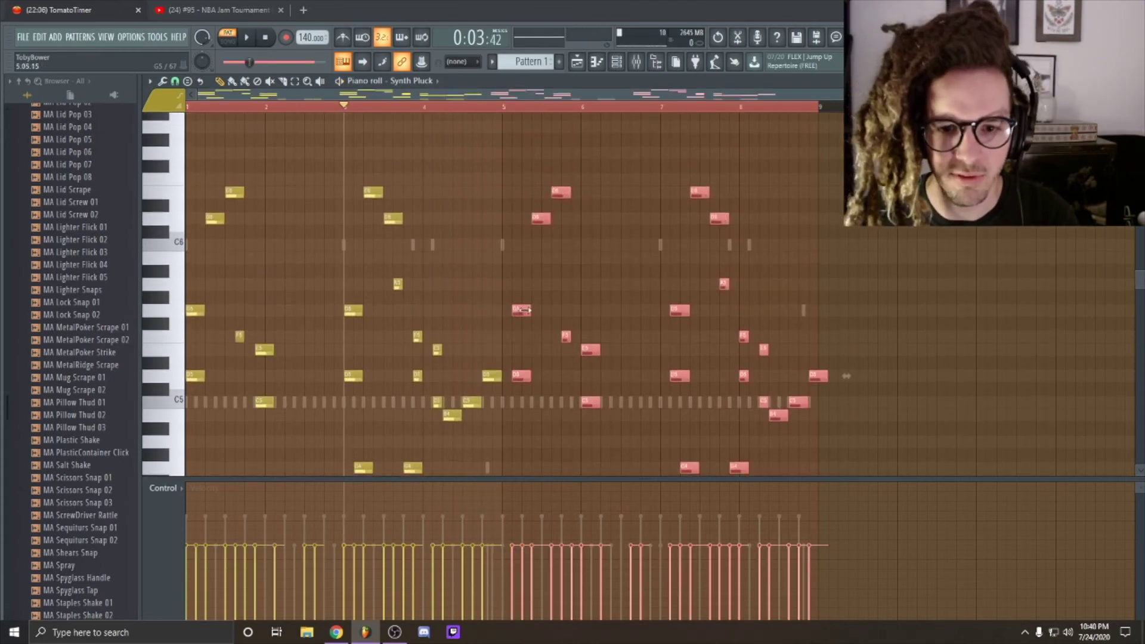
{"action": "left_click_drag", "start_coordinate": [524, 310], "coordinate": [515, 311]}
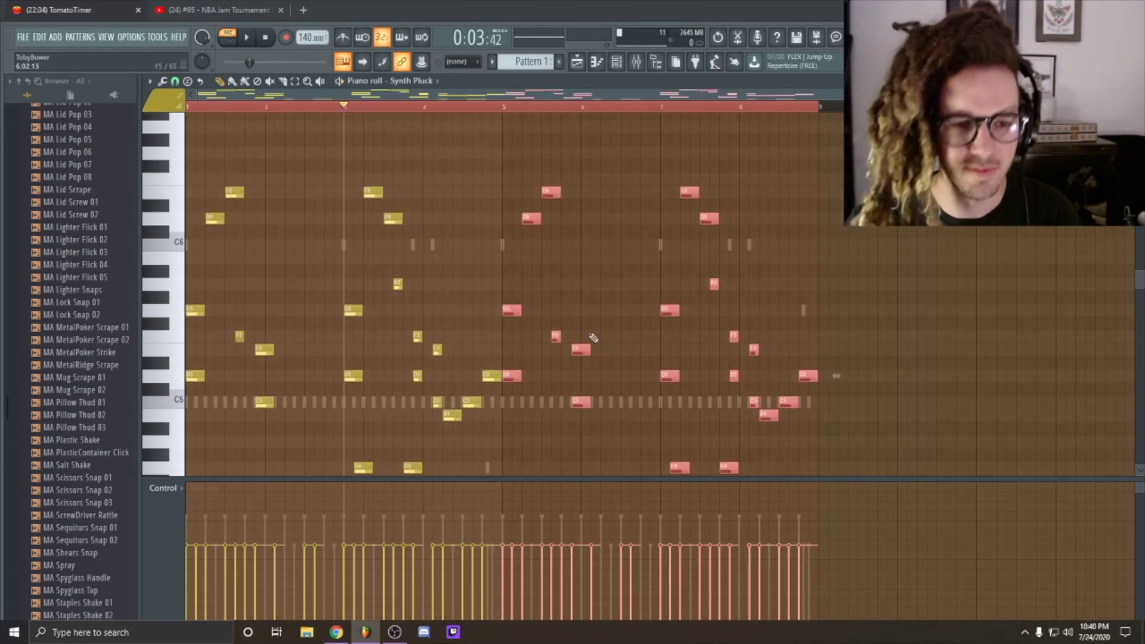
Open the Synth Pluck's Omnisphere patch browser and audition patches over the playing pattern.
{"action": "key", "text": "space"}
{"action": "key", "text": "F6"}
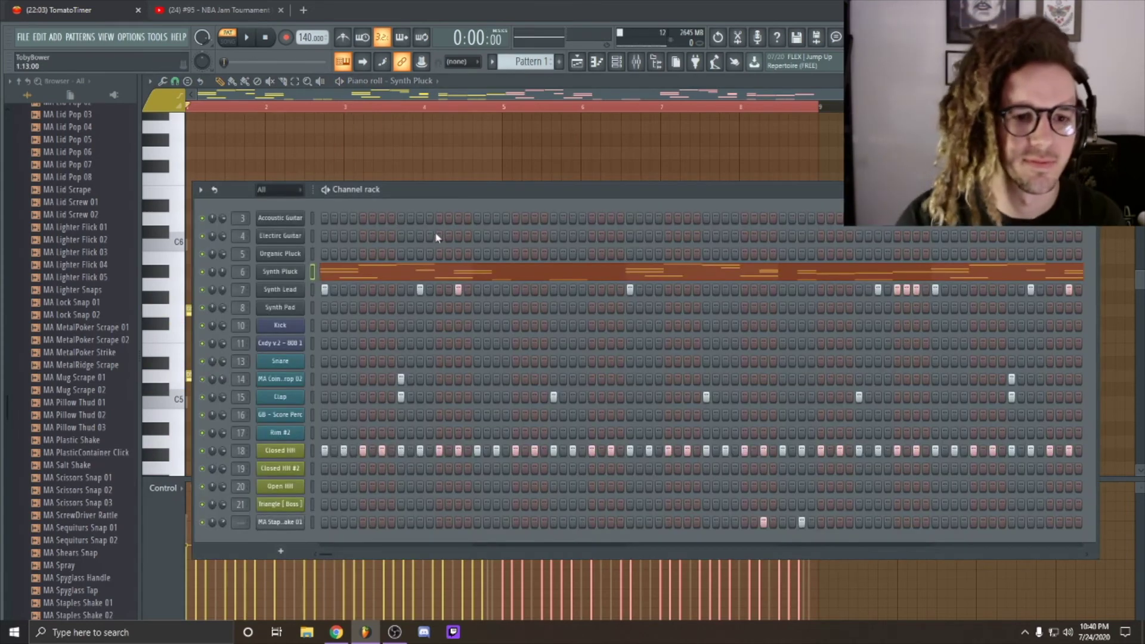
{"action": "left_click", "coordinate": [274, 457]}
{"action": "key", "text": "space"}
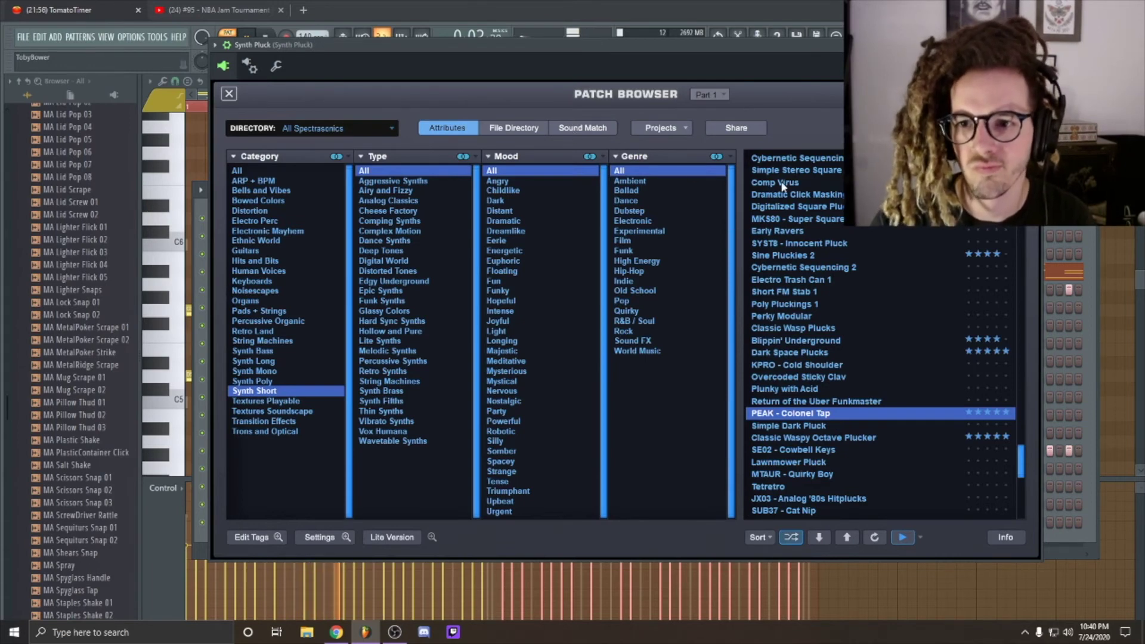
Choose the PEAK - Dancers Pluck patch, shorten the lower Synth Pad chord note, and browse Synth Pad patches.
{"action": "left_click", "coordinate": [602, 130]}
{"action": "left_click", "coordinate": [764, 172]}
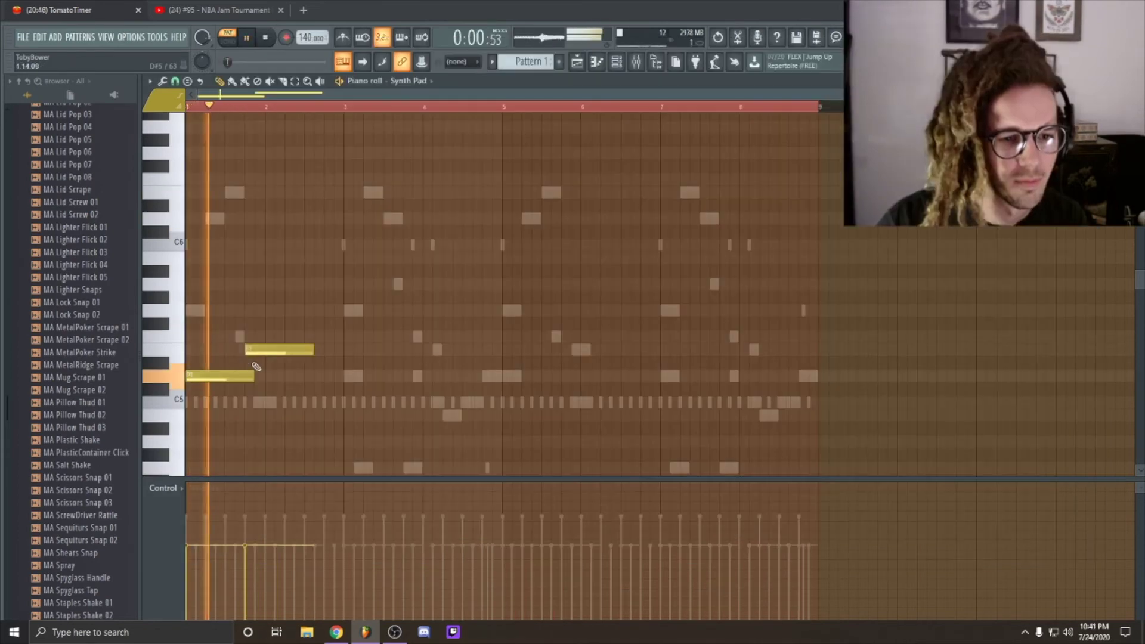
{"action": "left_click_drag", "start_coordinate": [253, 376], "coordinate": [244, 376]}
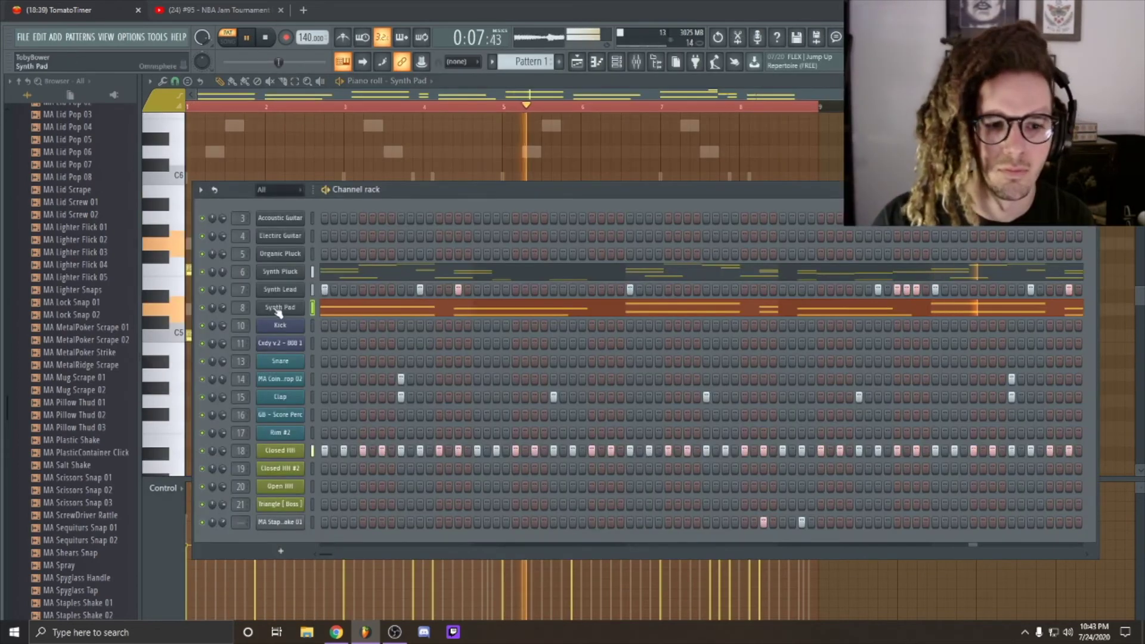
{"action": "left_click", "coordinate": [276, 308]}
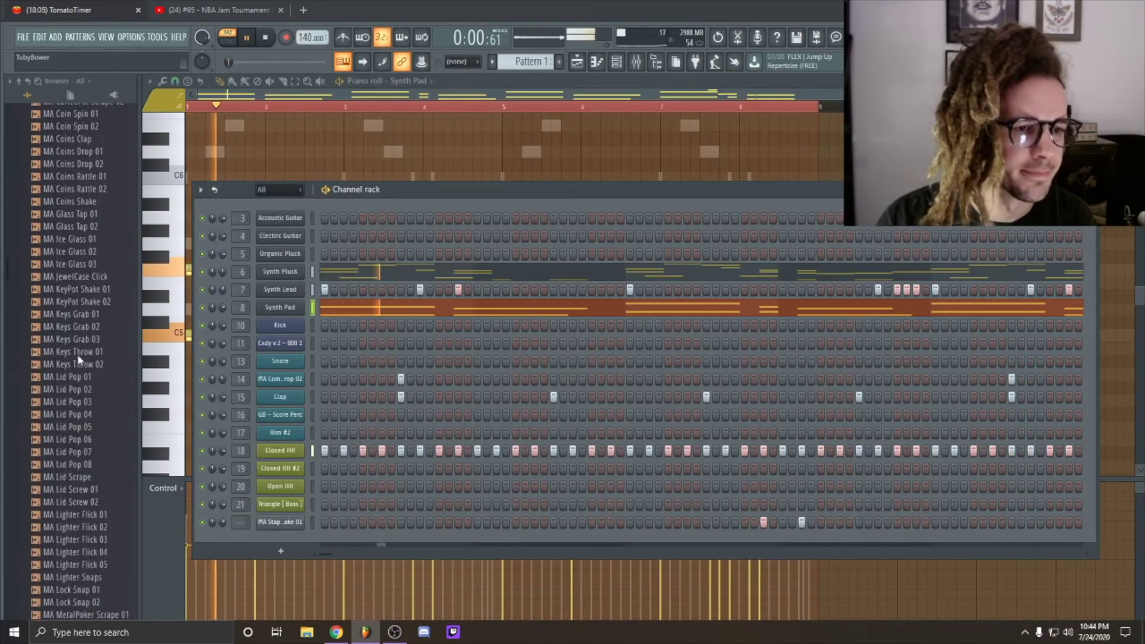
{"action": "left_click", "coordinate": [77, 354]}
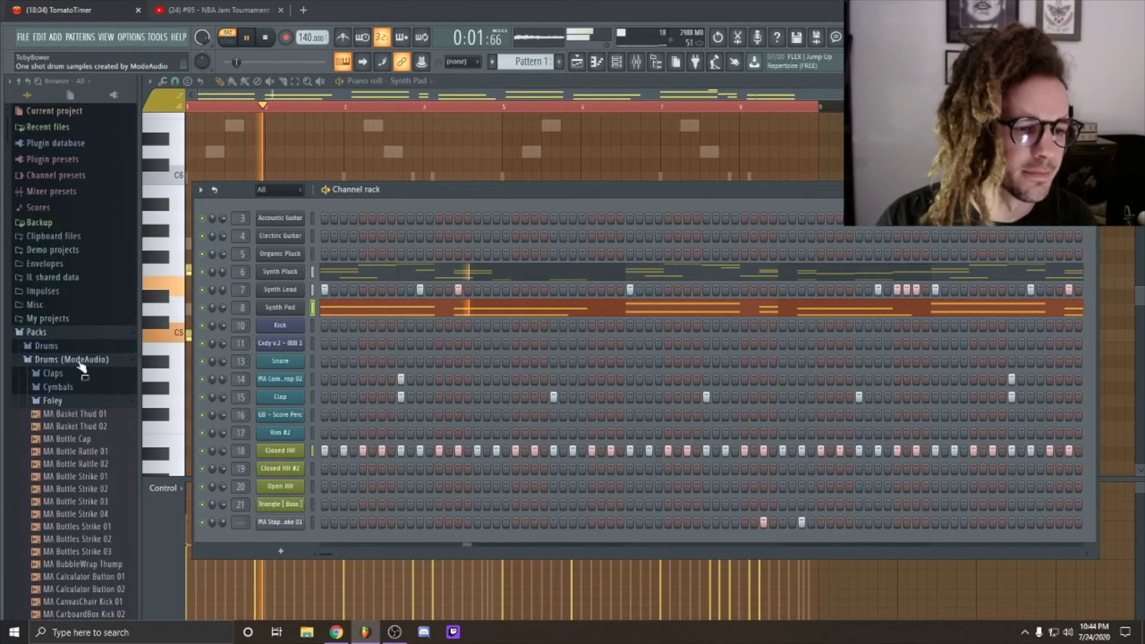
Find GB - Run It 808 in the drum pack folders and review its channel, mixer, playlist and notes.
{"action": "left_click", "coordinate": [71, 358]}
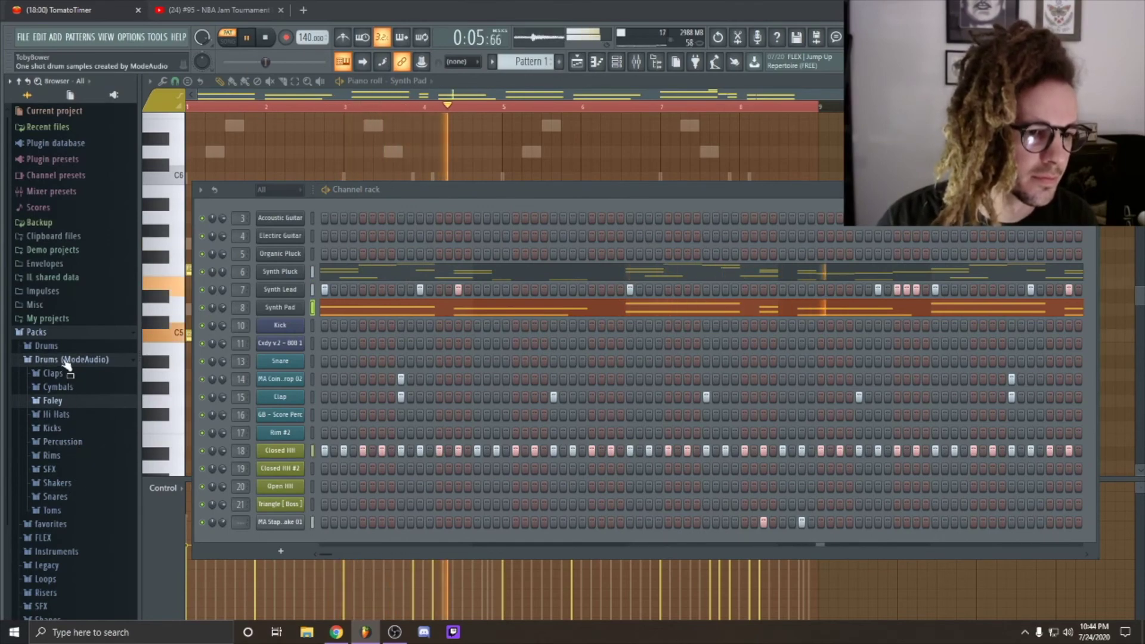
{"action": "left_click", "coordinate": [69, 389]}
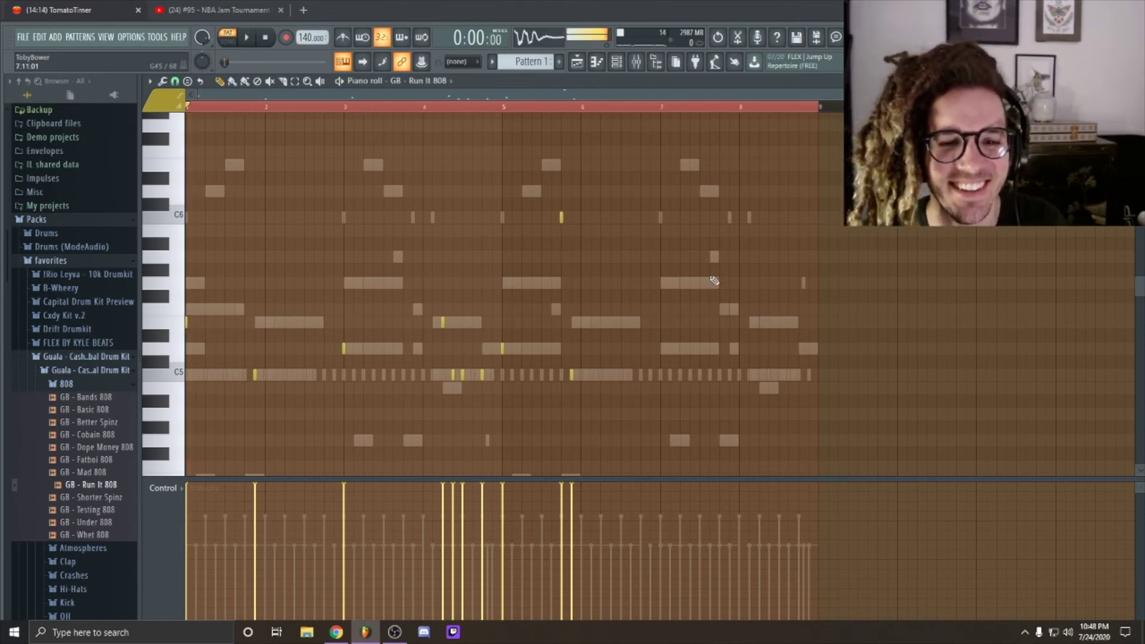
{"action": "key", "text": "space"}
{"action": "key", "text": "F6"}
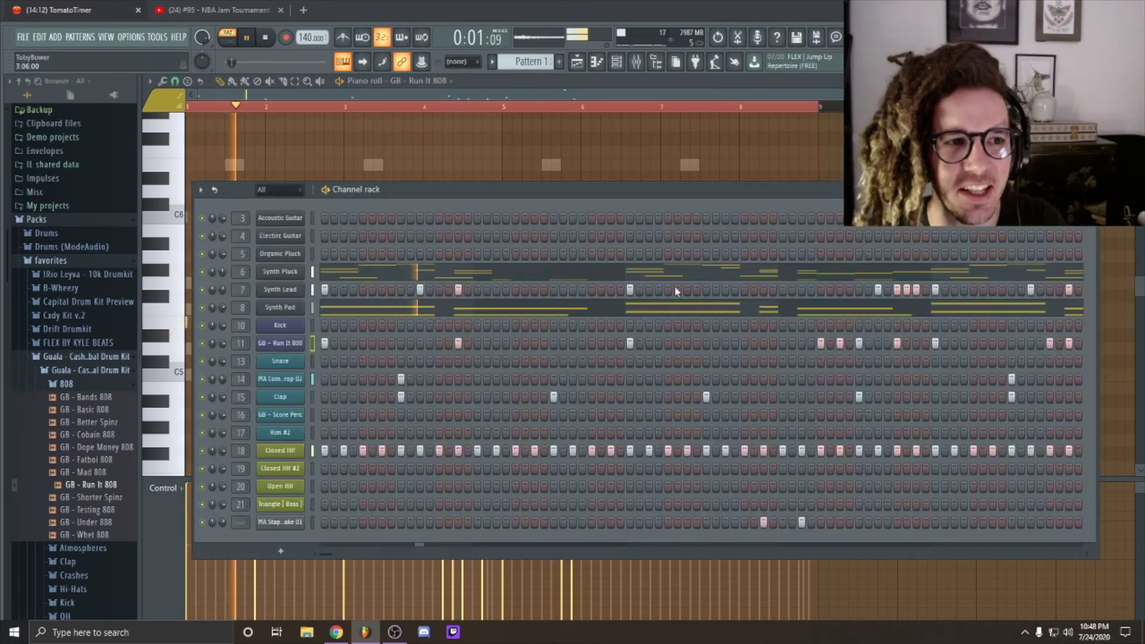
{"action": "right_click", "coordinate": [297, 346]}
{"action": "key", "text": "Escape"}
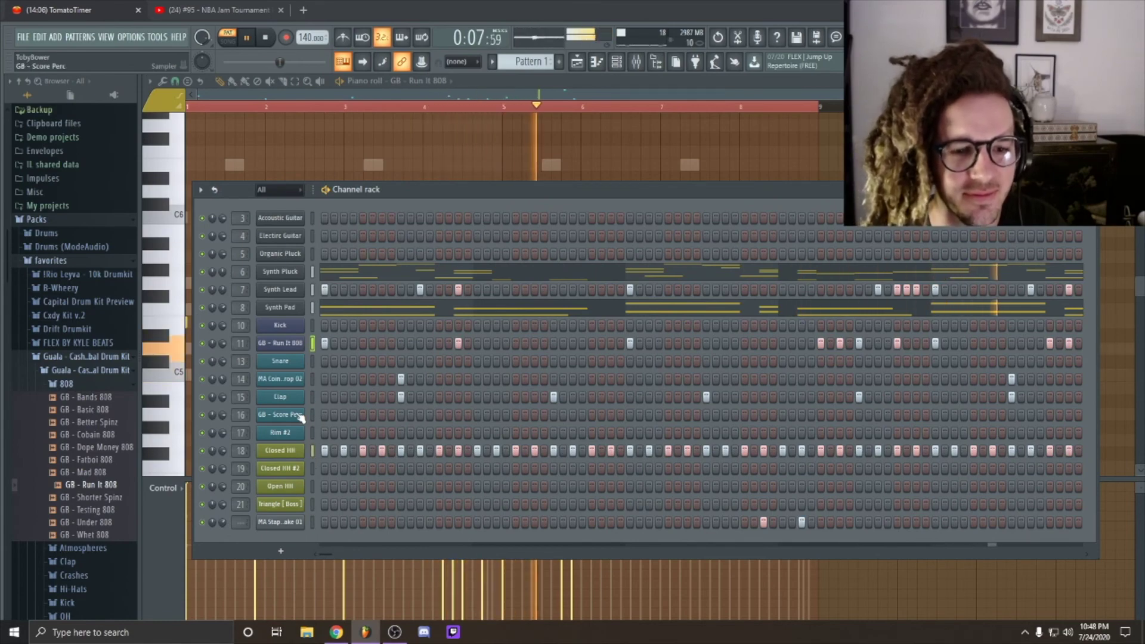
{"action": "key", "text": "F9"}
{"action": "key", "text": "F5"}
{"action": "key", "text": "F7"}
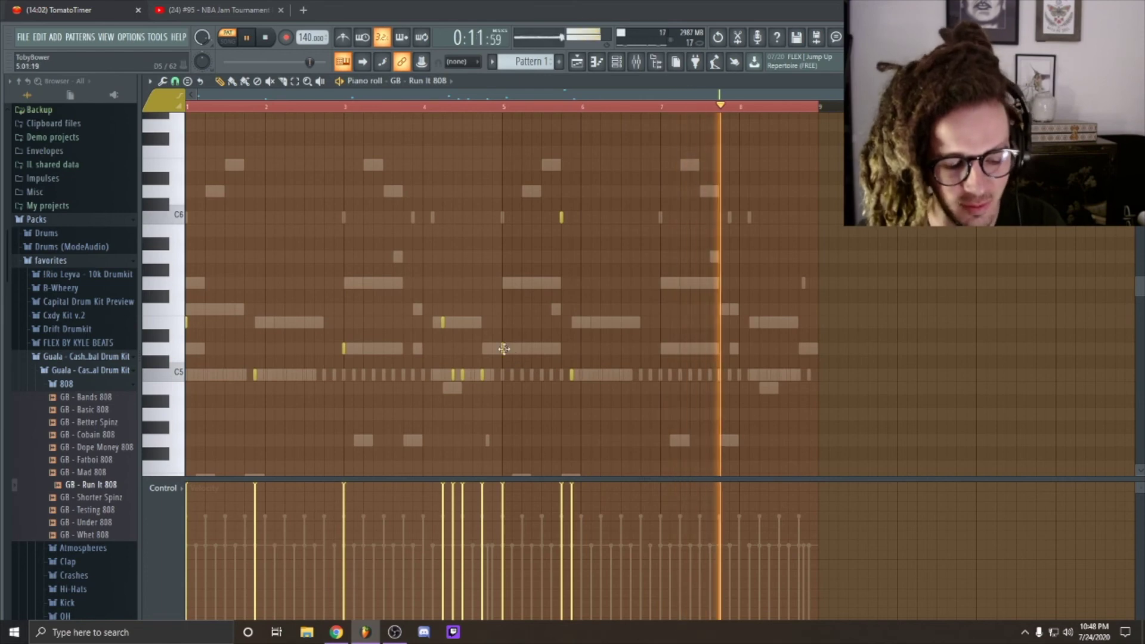
{"action": "key", "text": "space"}
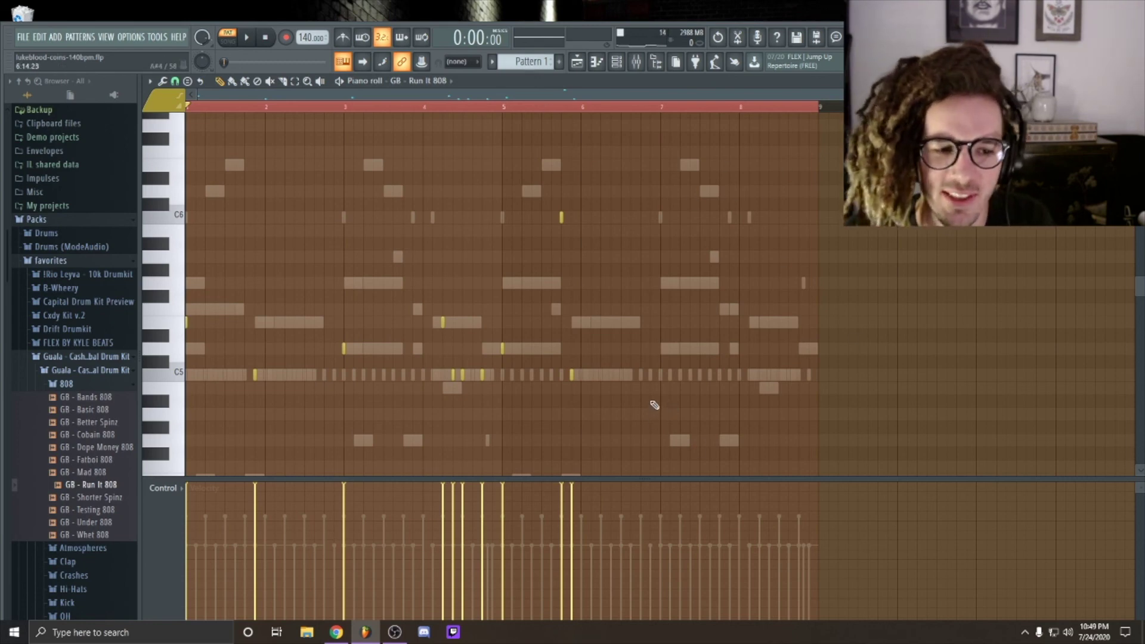
Scroll through the GB - Run It 808 piano roll to review its eight-bar C5 pattern.
{"action": "scroll", "coordinate": [648, 405], "scroll_direction": "down", "scroll_amount": 2}
{"action": "scroll", "coordinate": [653, 406], "scroll_direction": "up", "scroll_amount": 1}
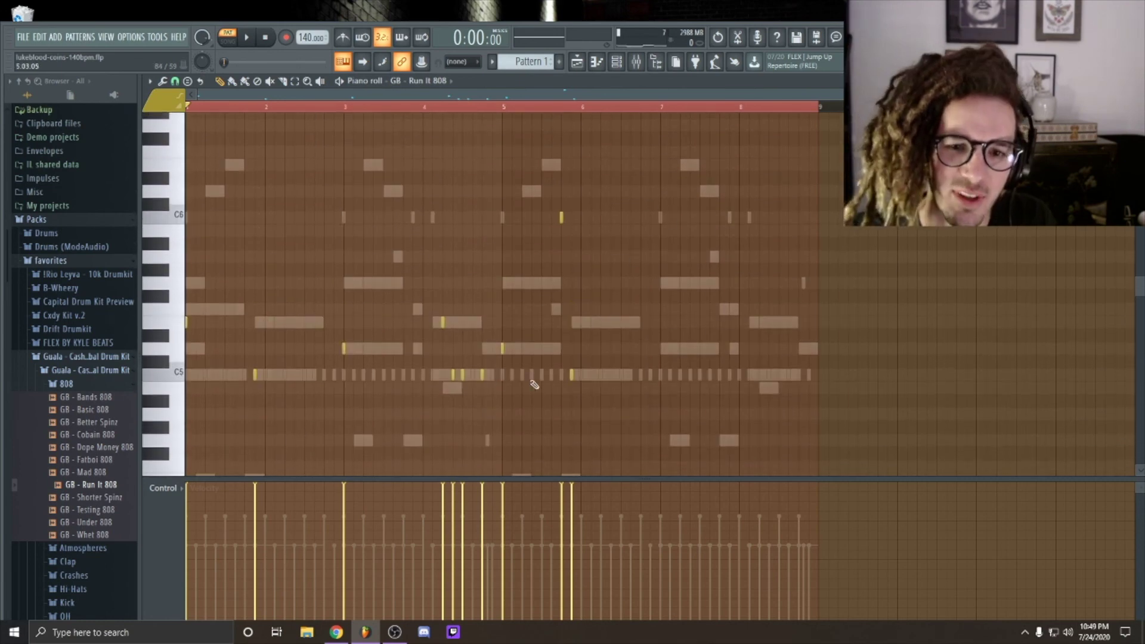